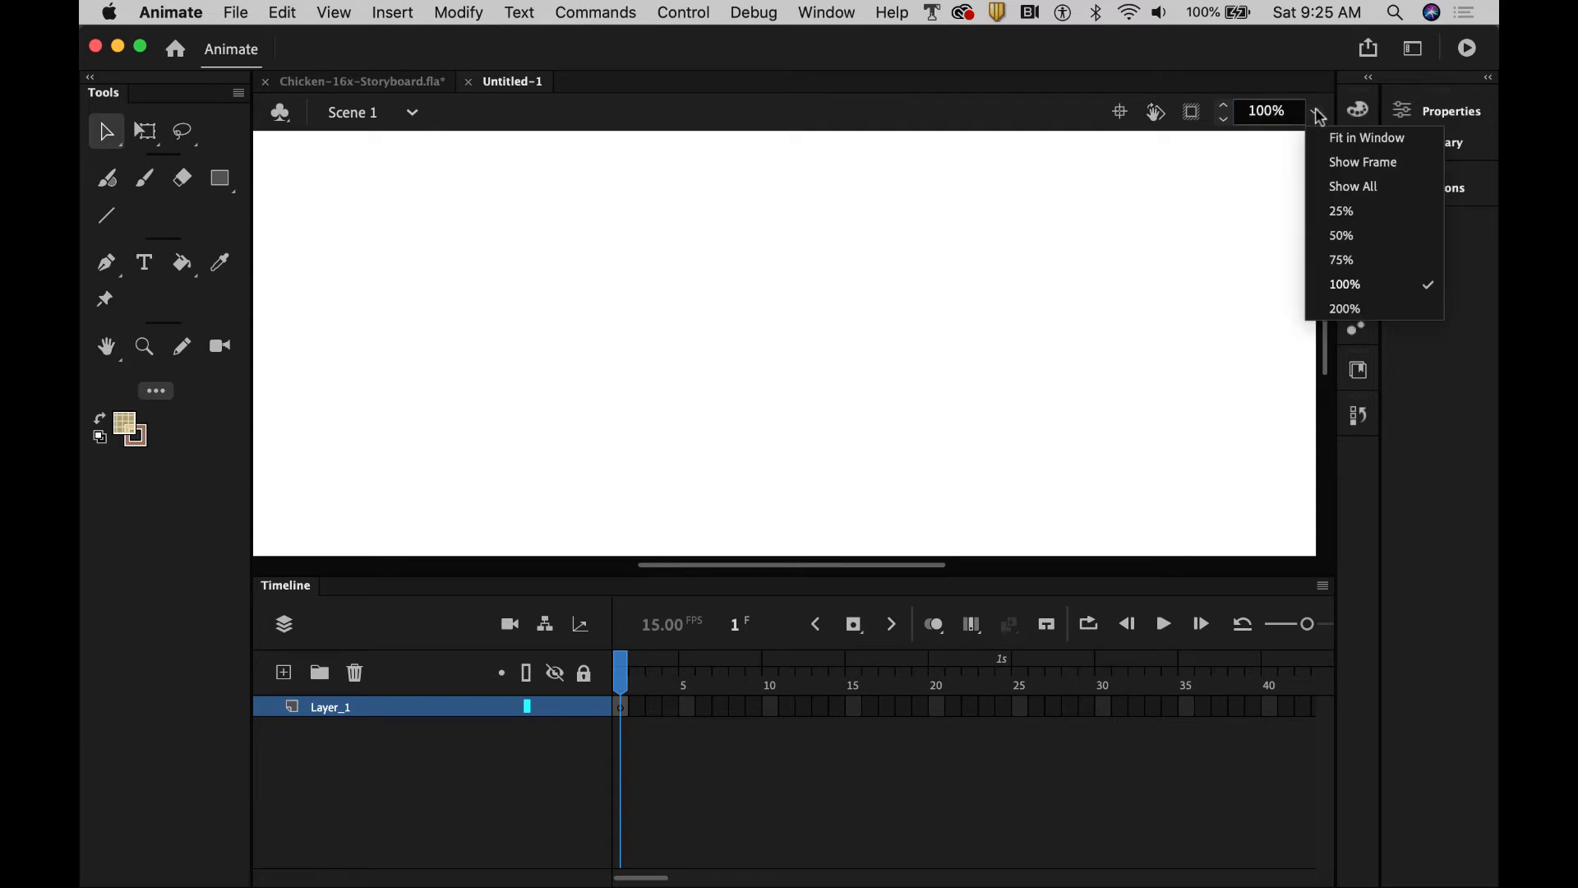
Import the Chicken Narration.wav audio file into the document's library
left_click(1336, 211)
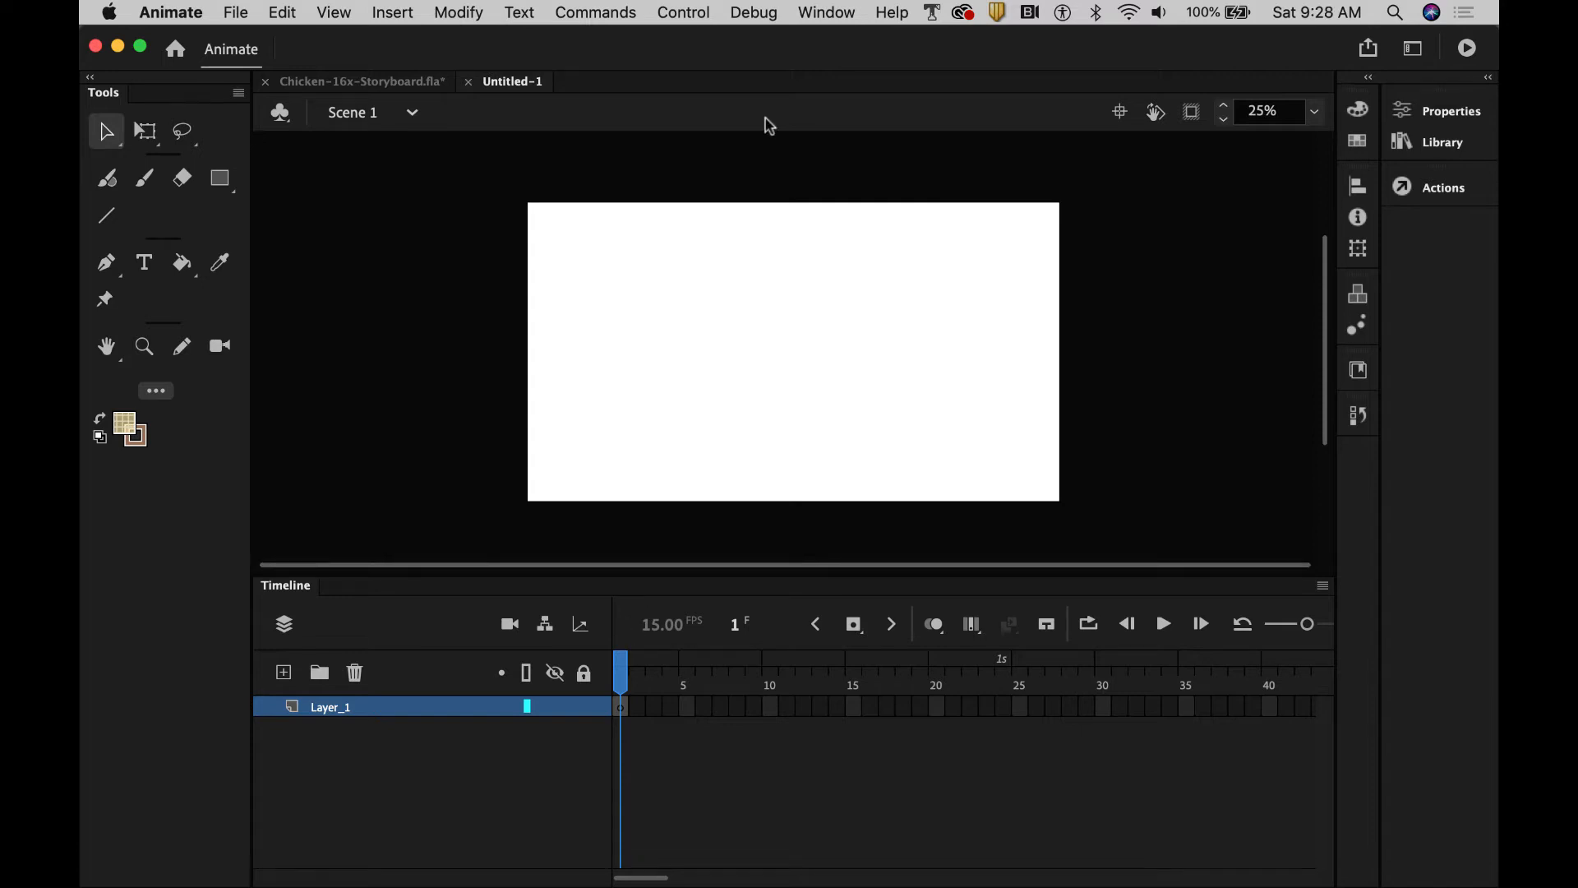
left_click(237, 14)
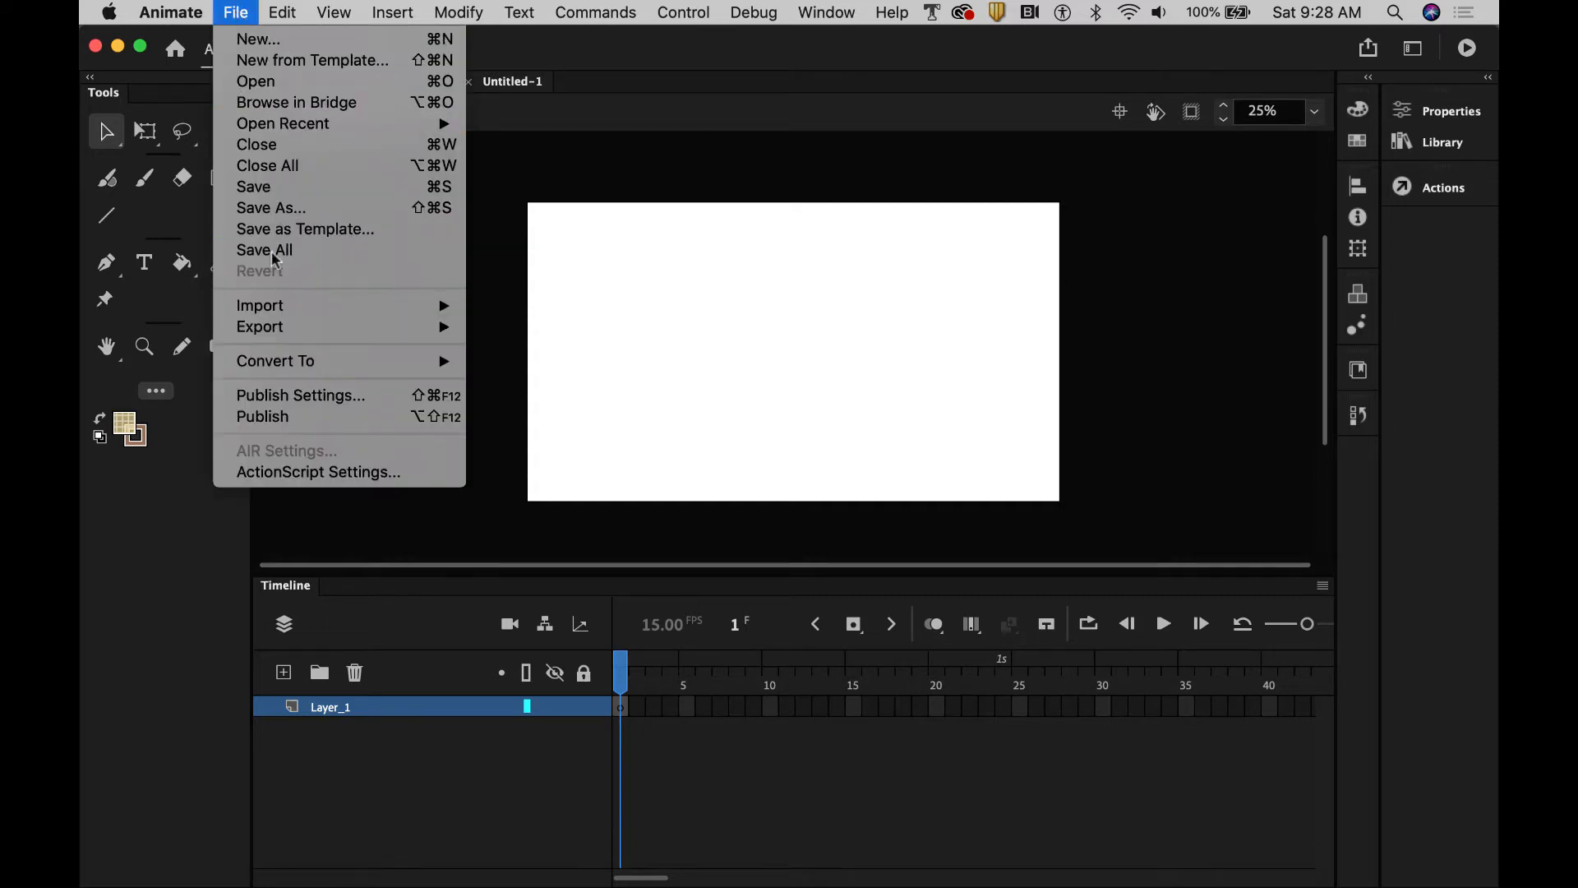
mouse_move(267, 314)
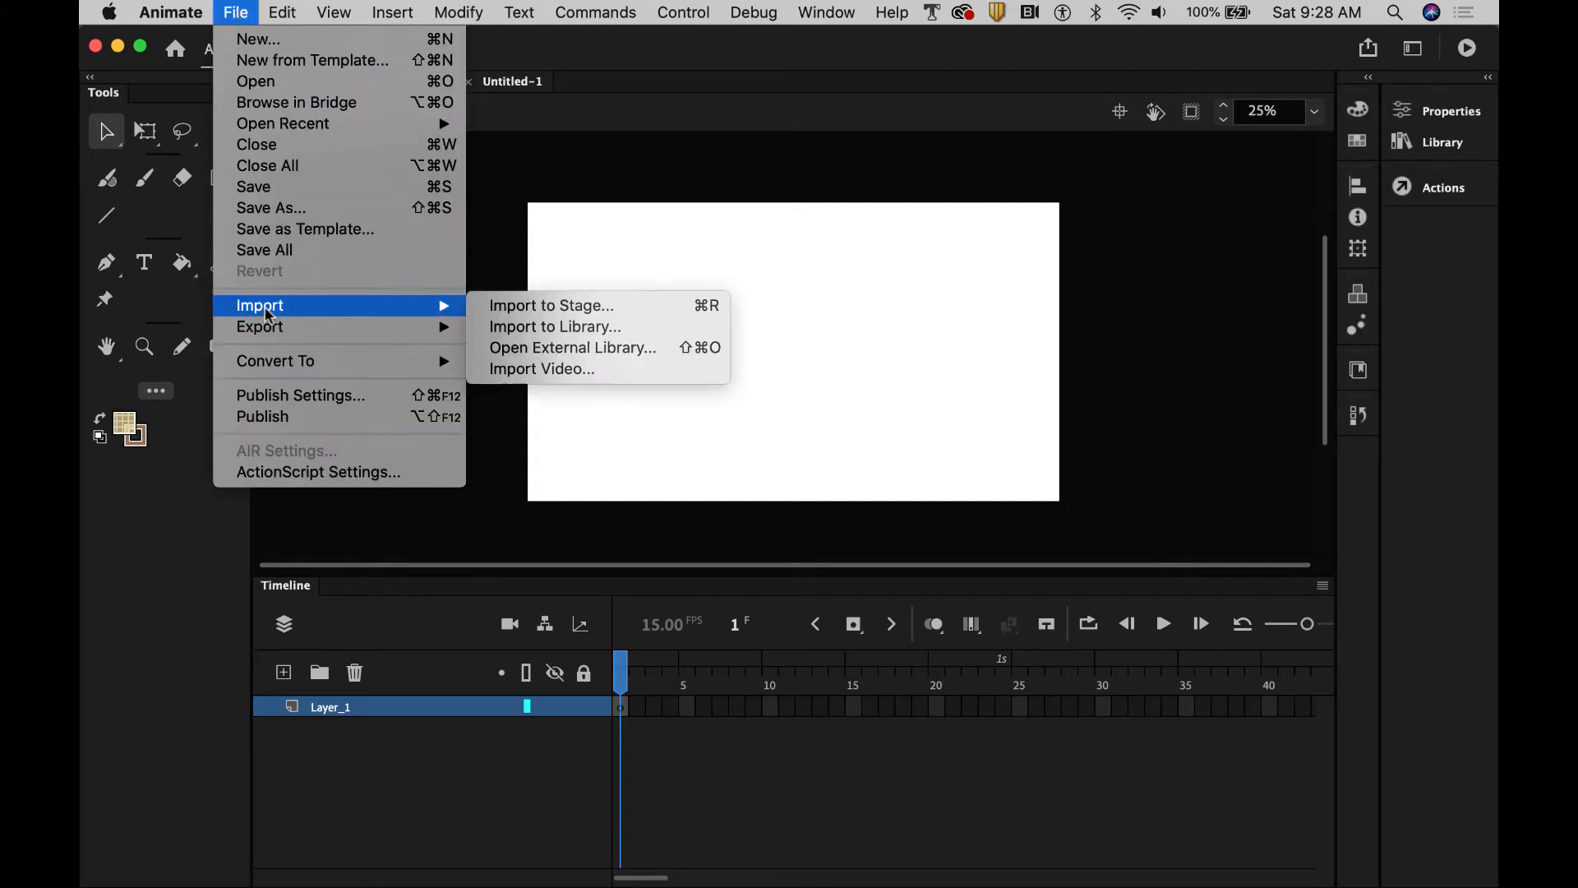
left_click(614, 327)
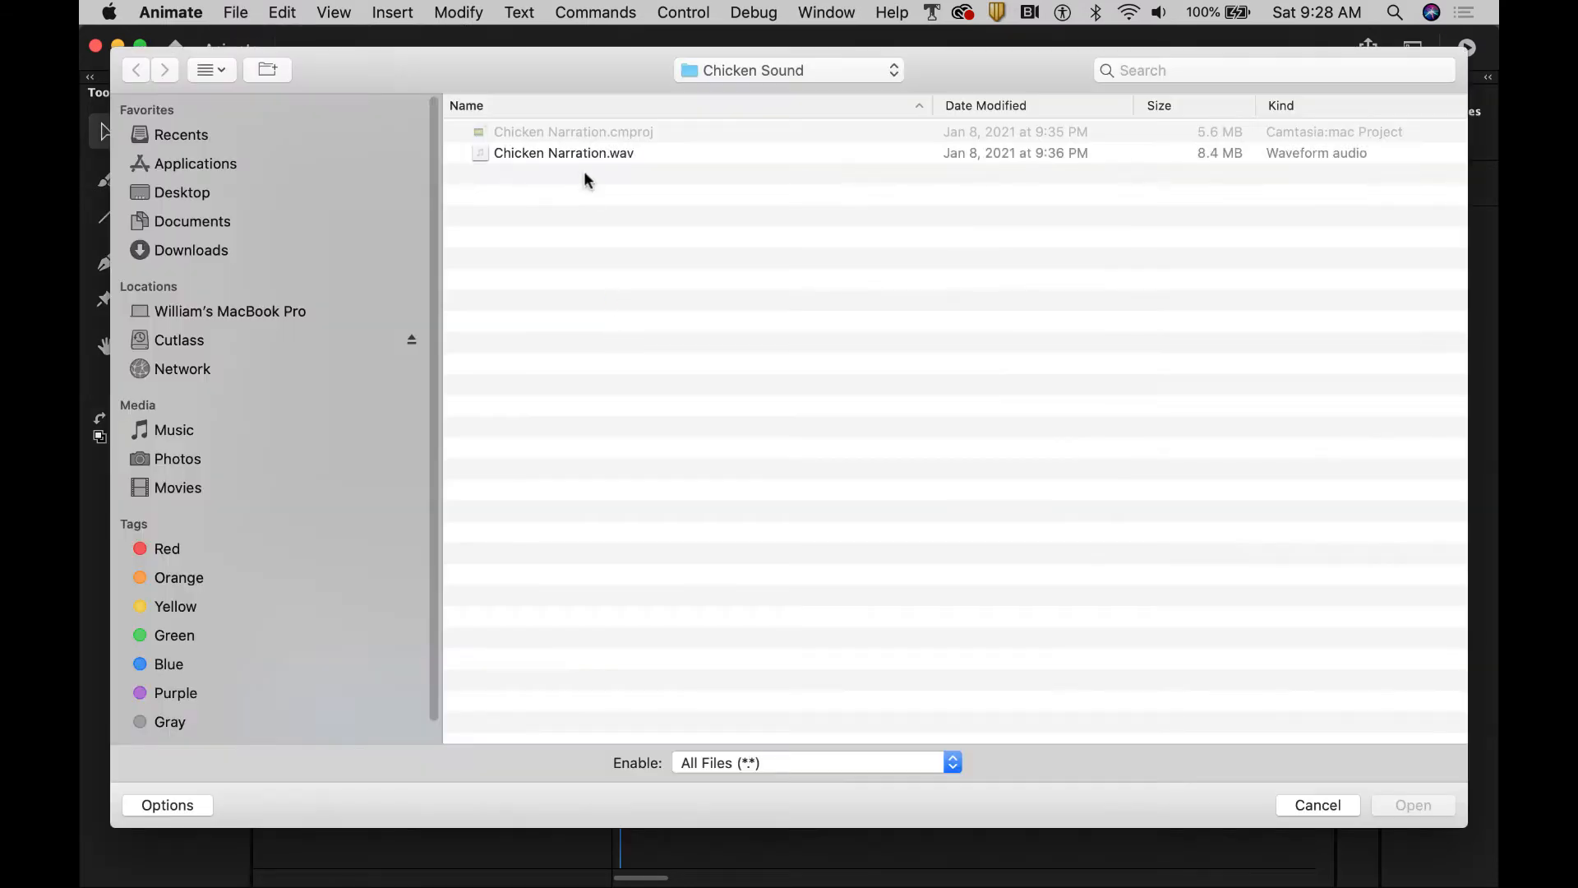
left_click(579, 152)
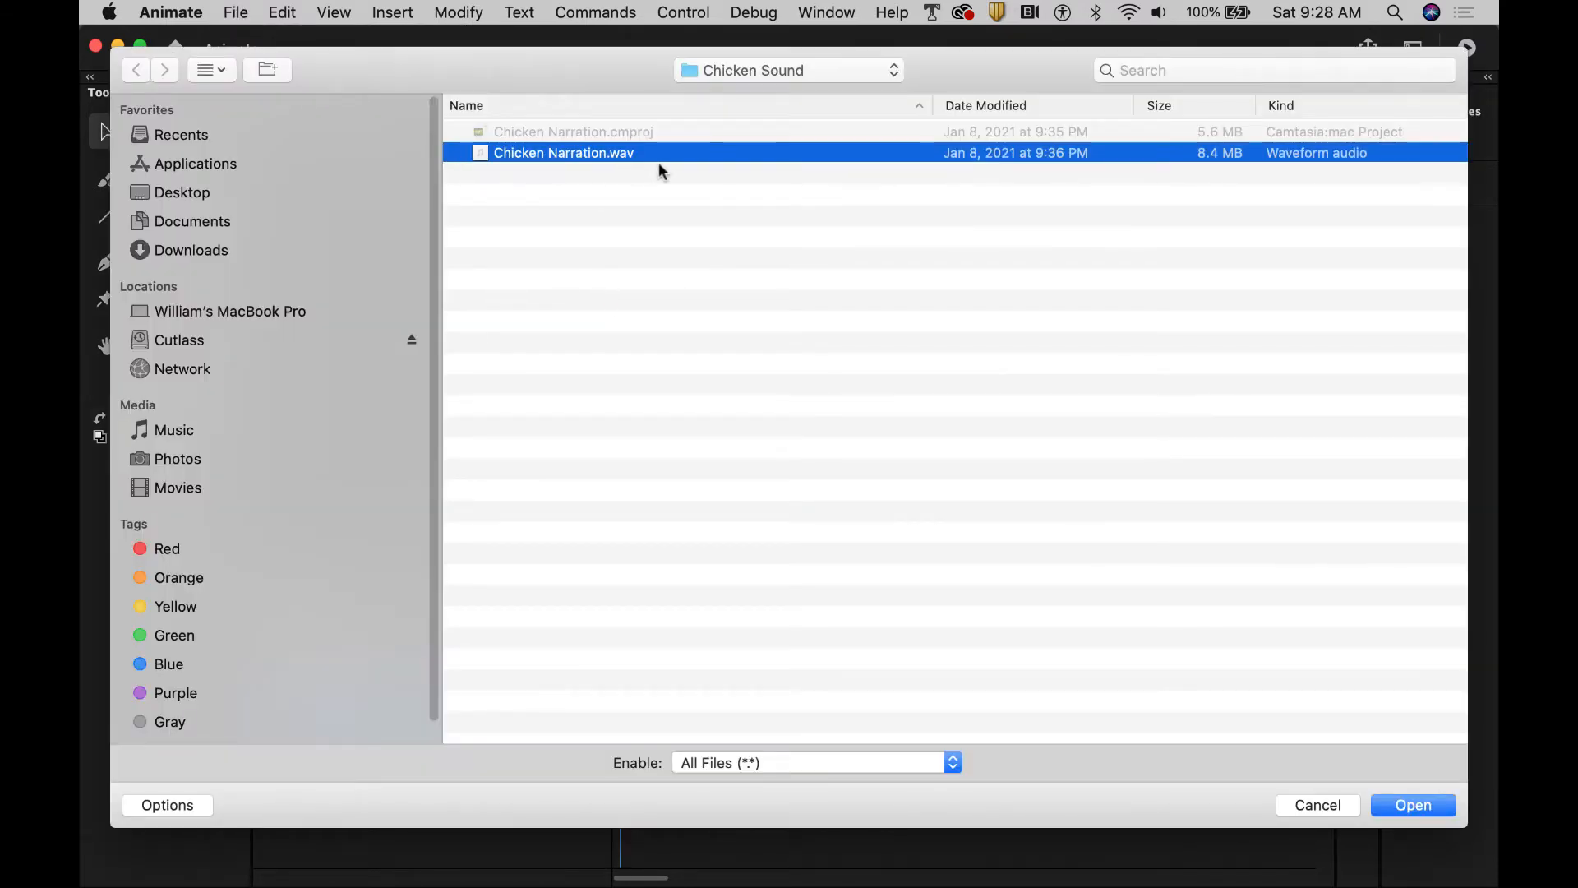
left_click(1407, 801)
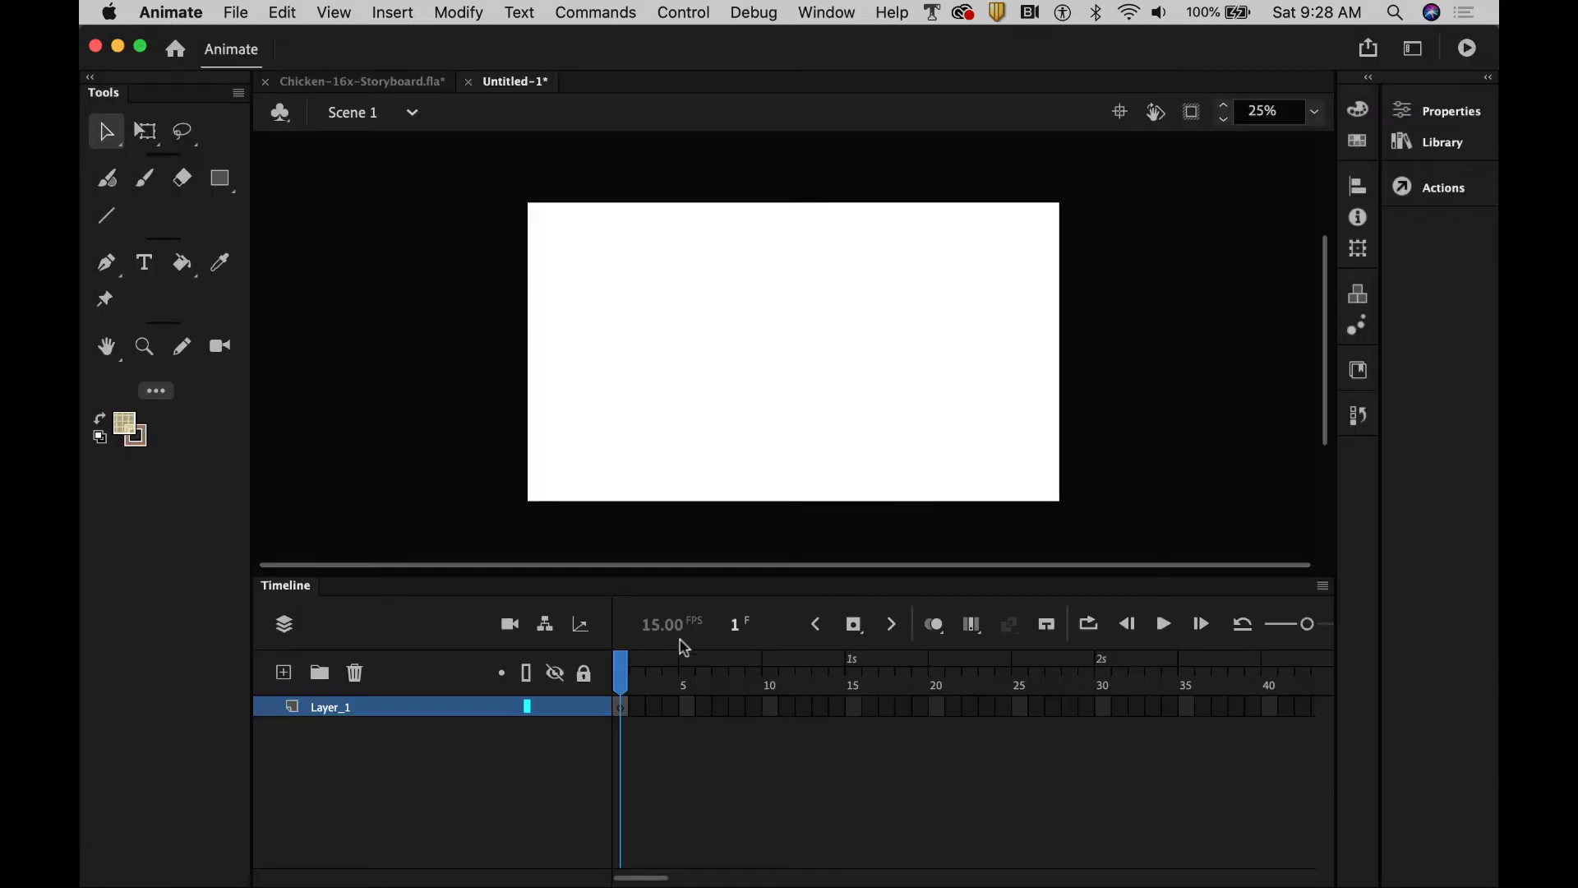
Rename Layer_1 to Narration and select its first frame
double_click(338, 708)
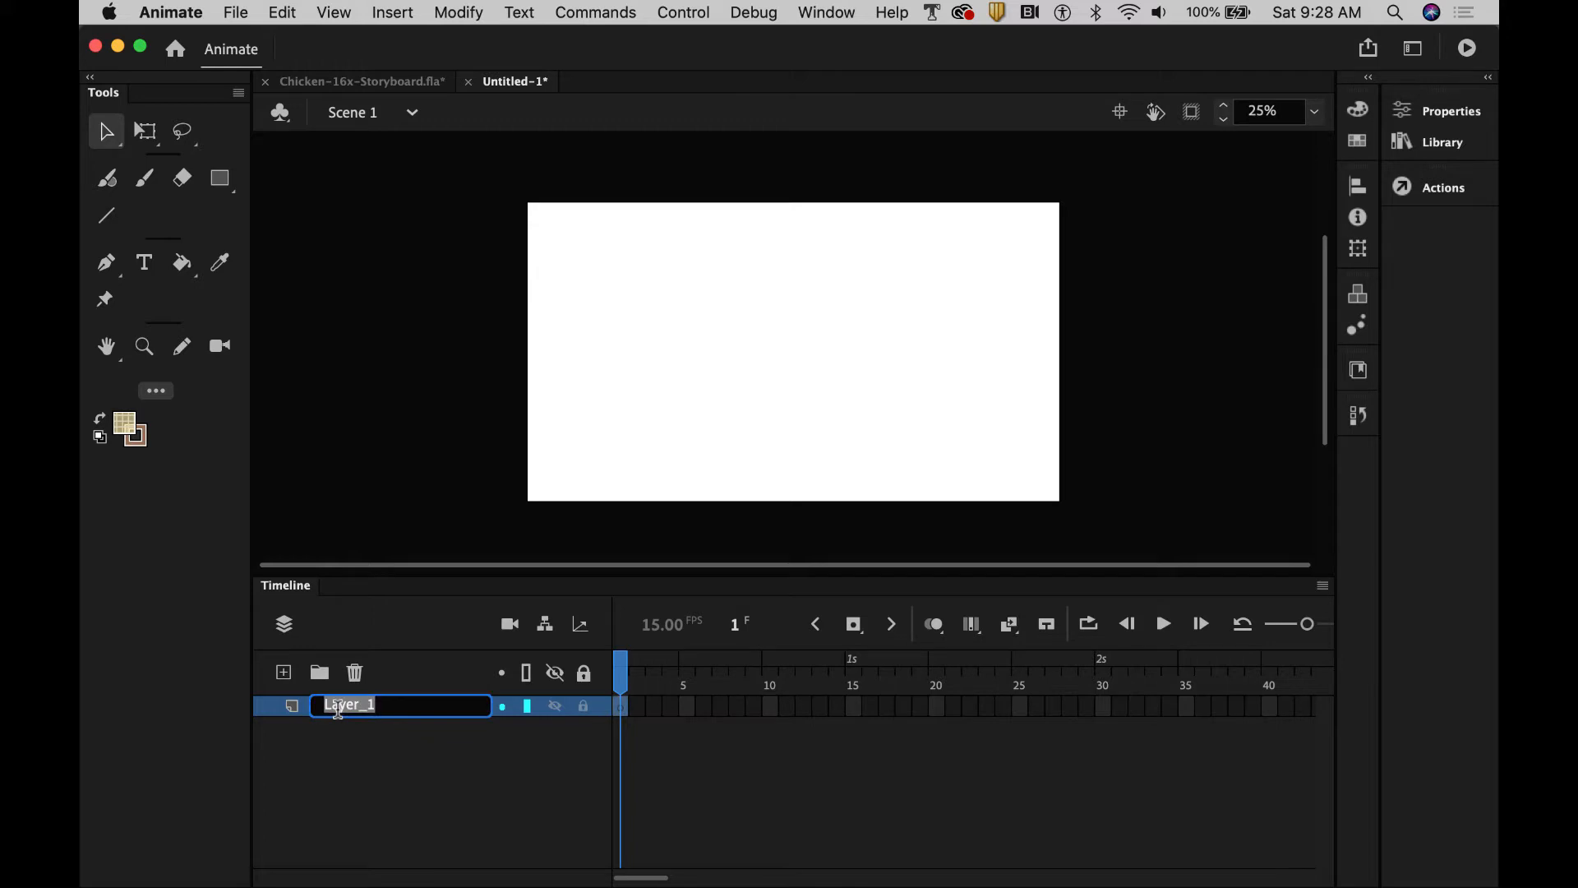
type("Narration")
left_click(618, 706)
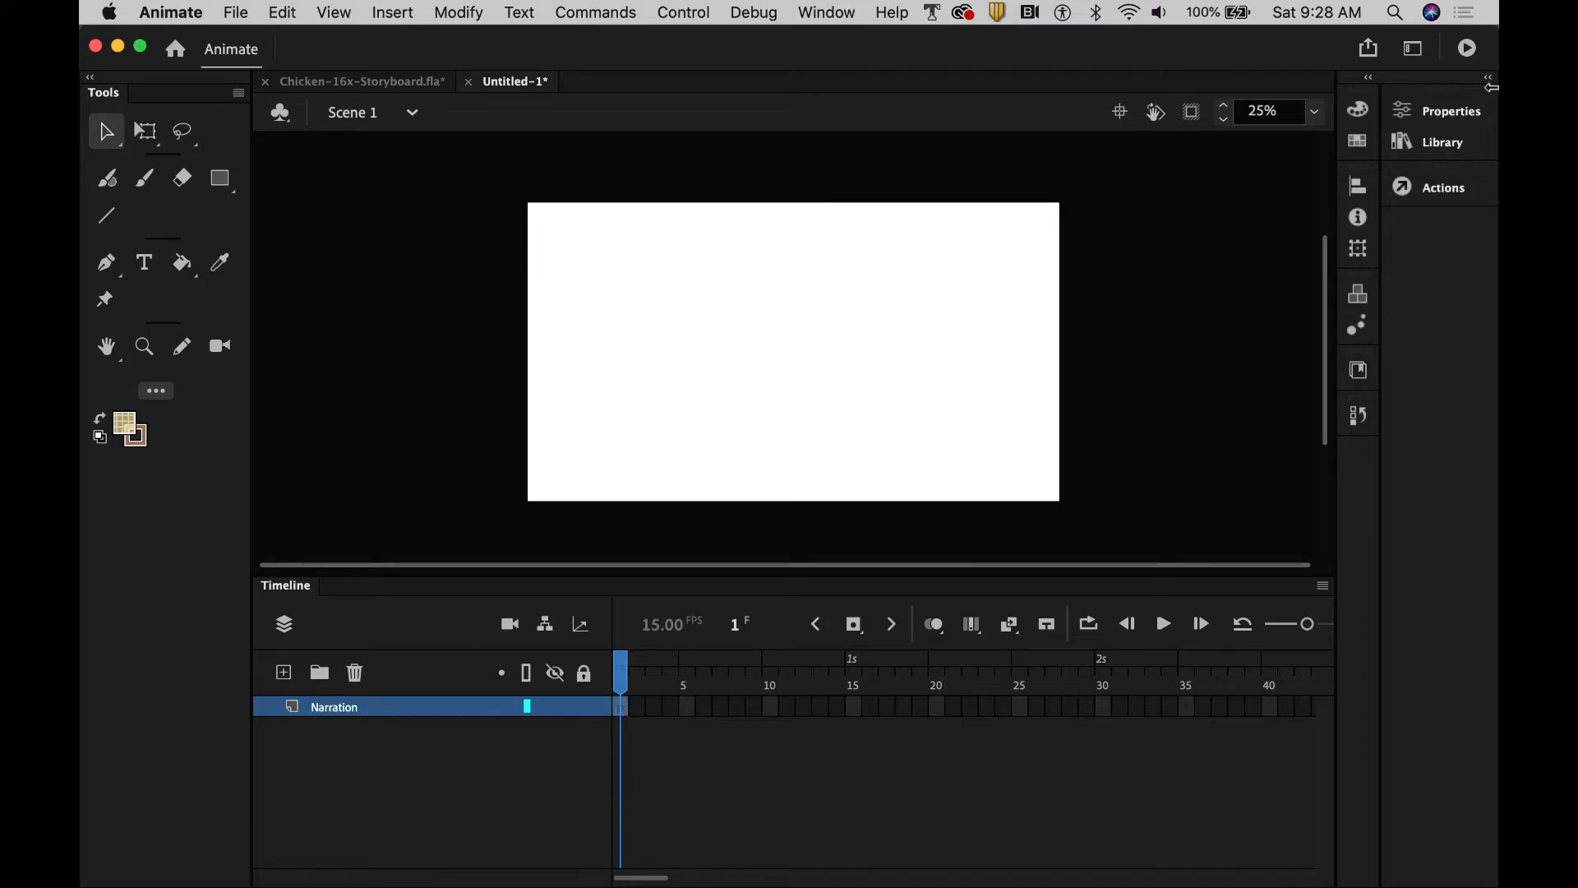
Assign the Chicken Narration.wav sound to the selected frame with its sync set to Stream
left_click(1443, 118)
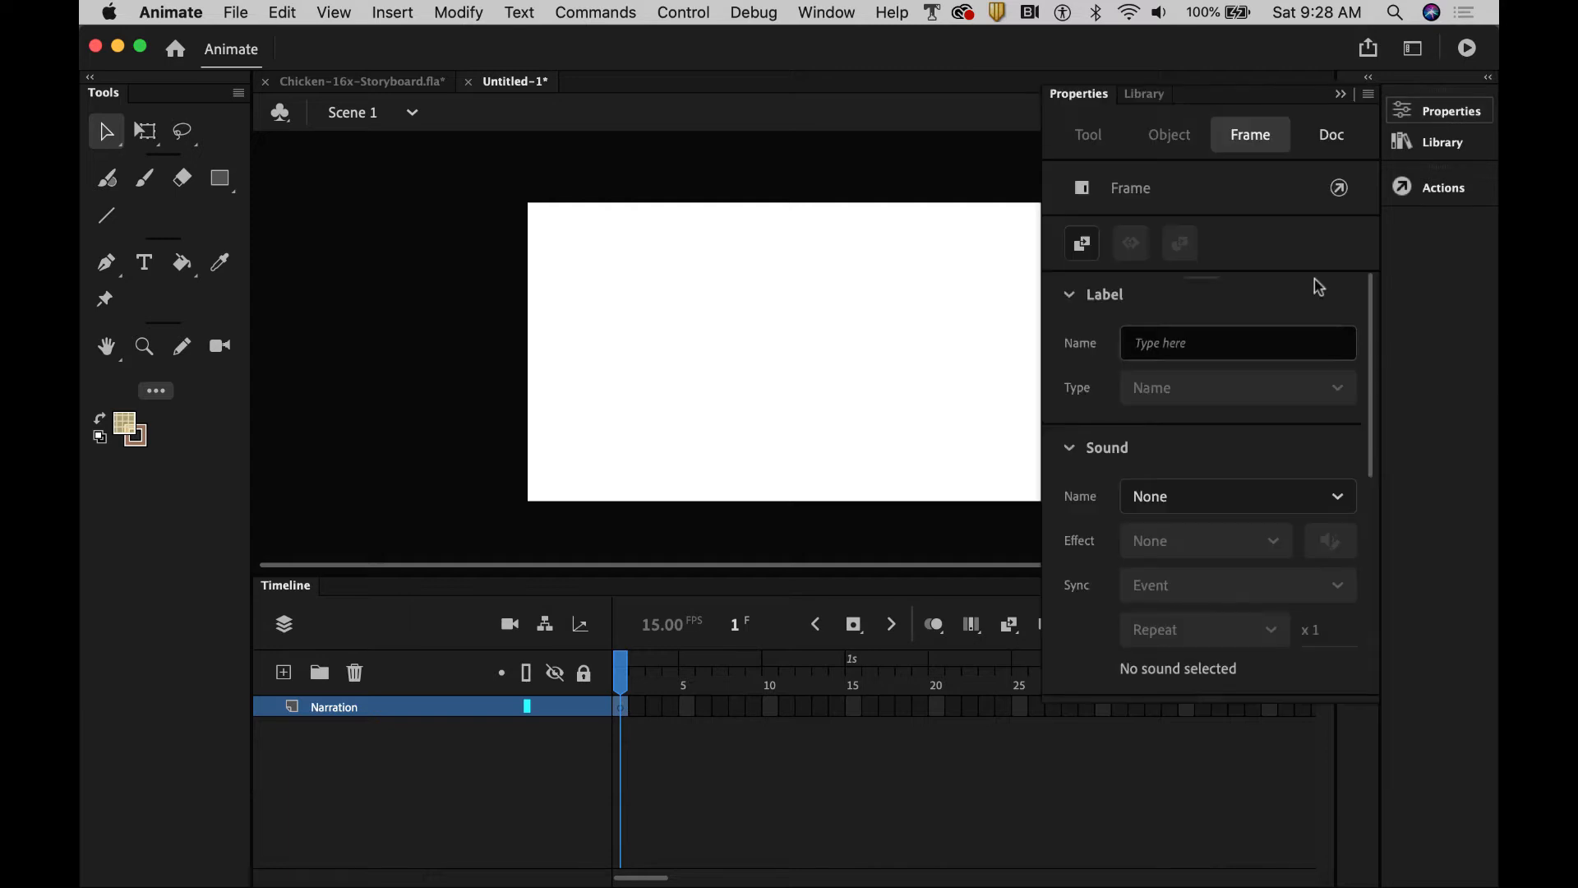
left_click(1338, 500)
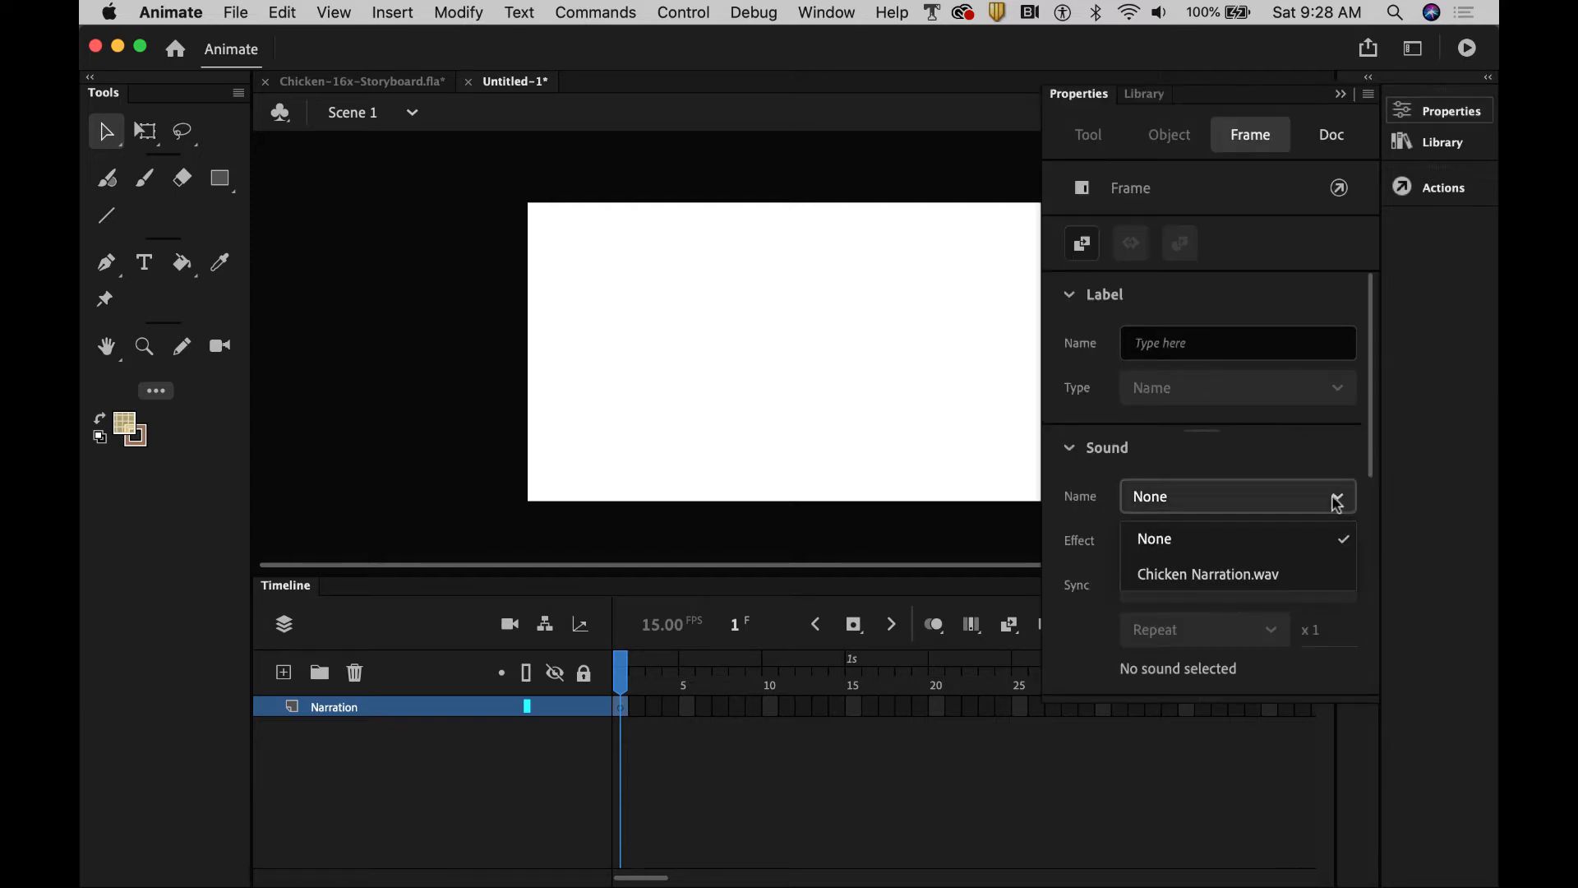
left_click(1200, 575)
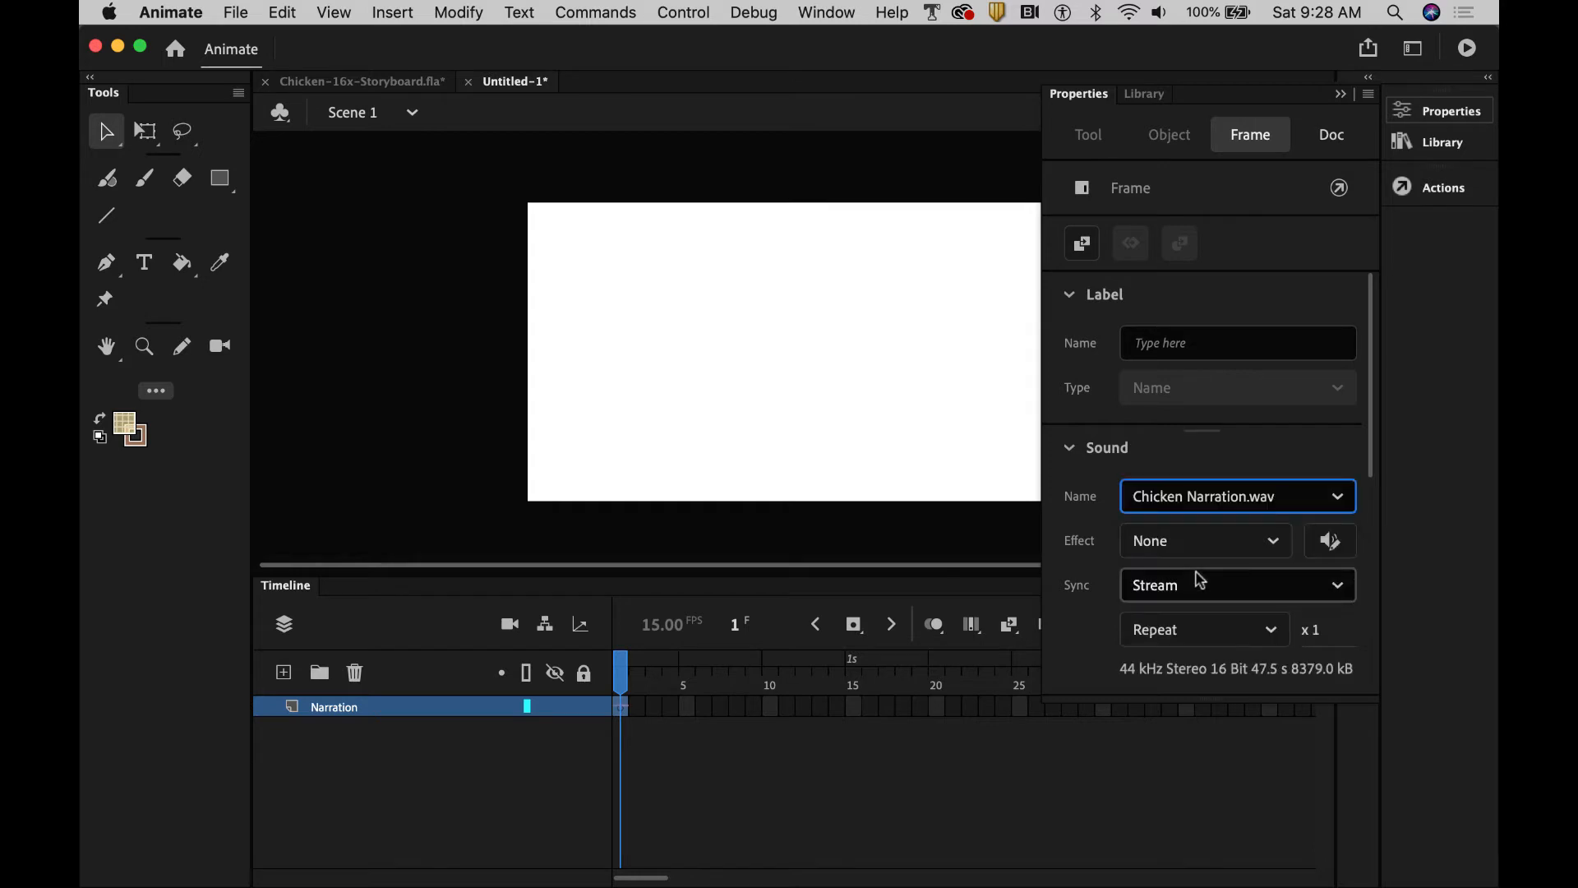
left_click(1209, 593)
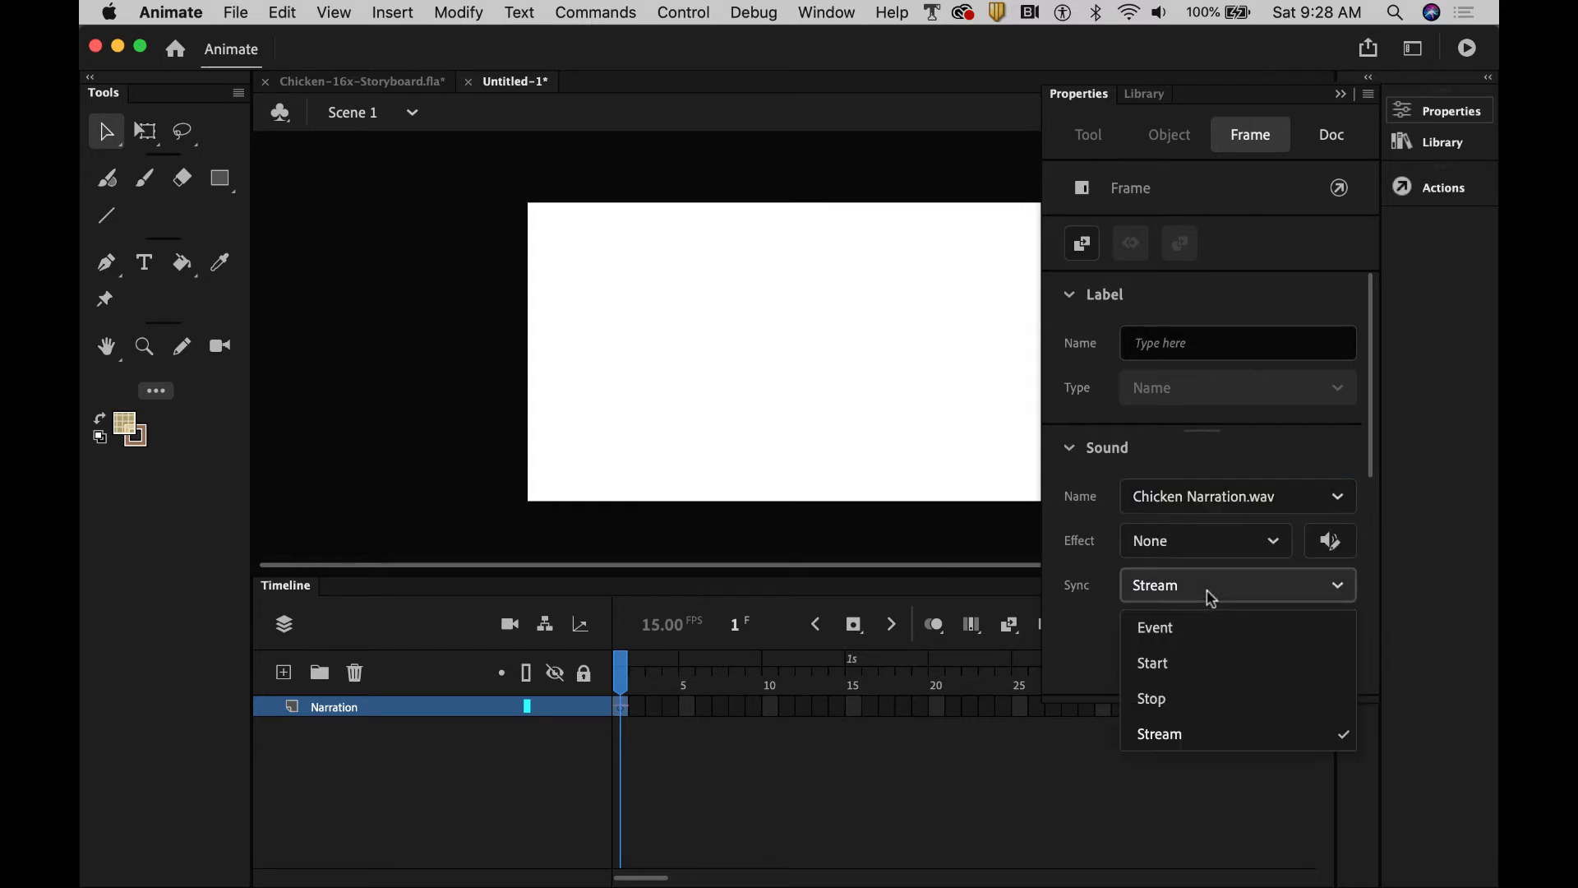
left_click(1199, 743)
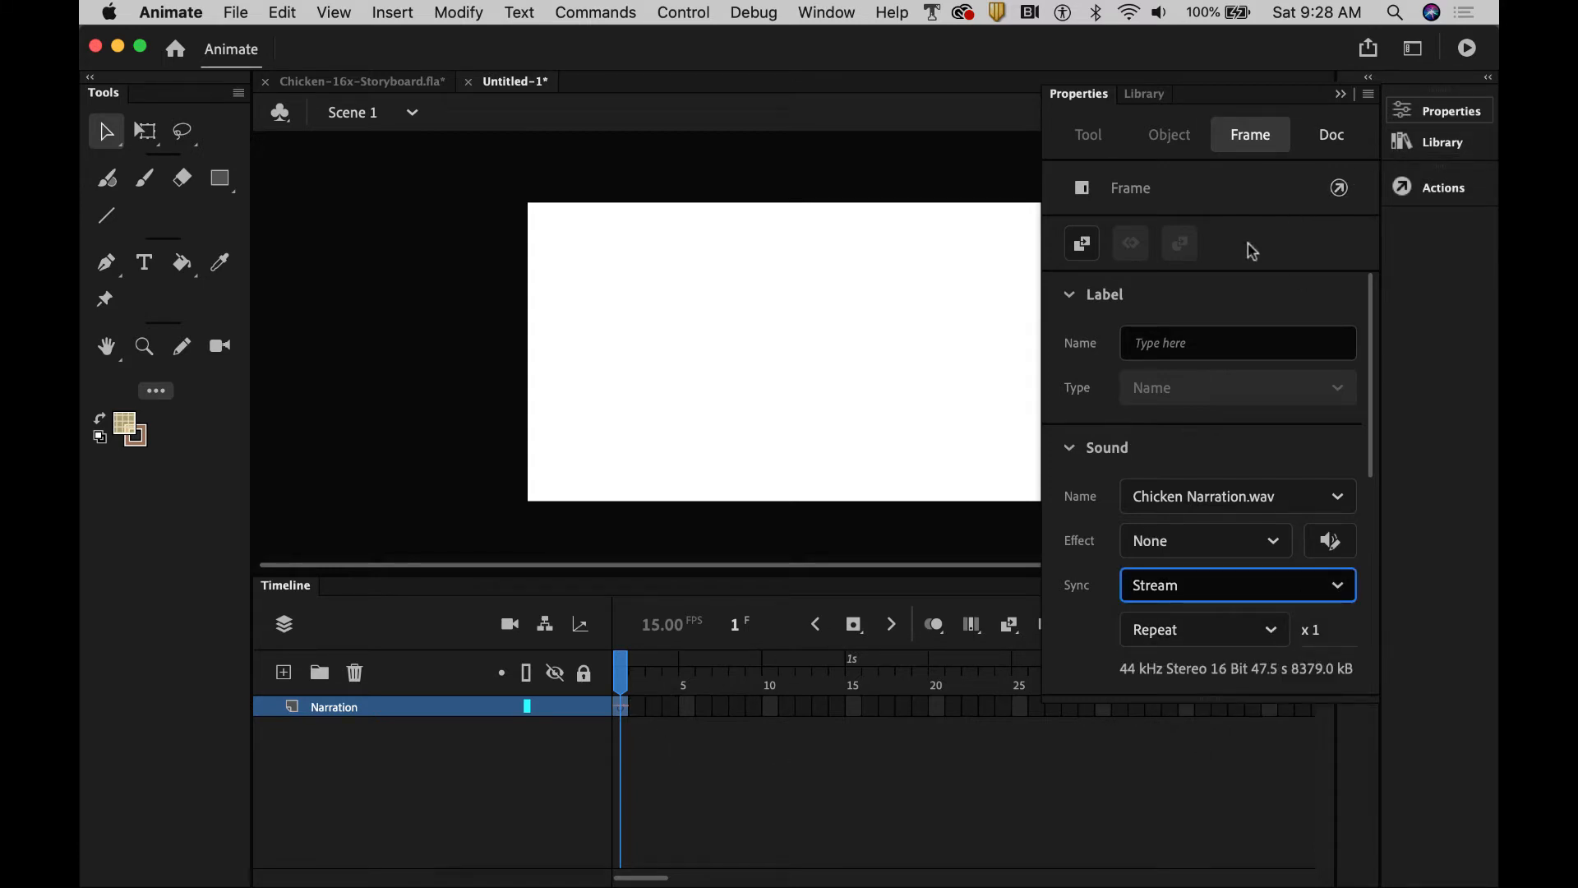
left_click(1340, 95)
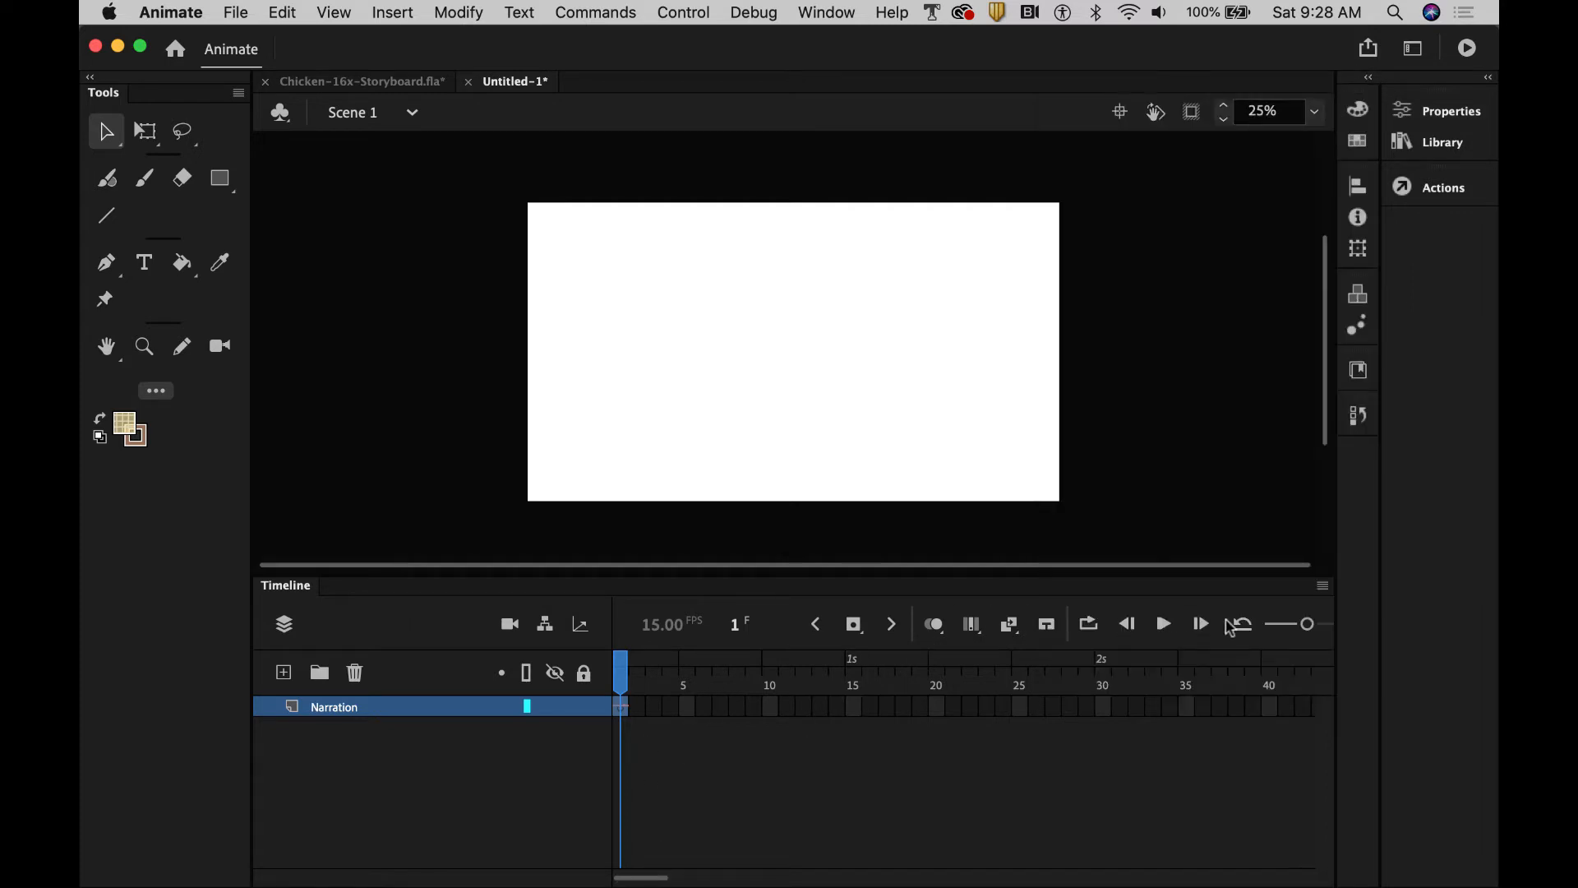
Extend the Narration layer by inserting frames up to frame 570
left_click_drag(1308, 623, 1301, 624)
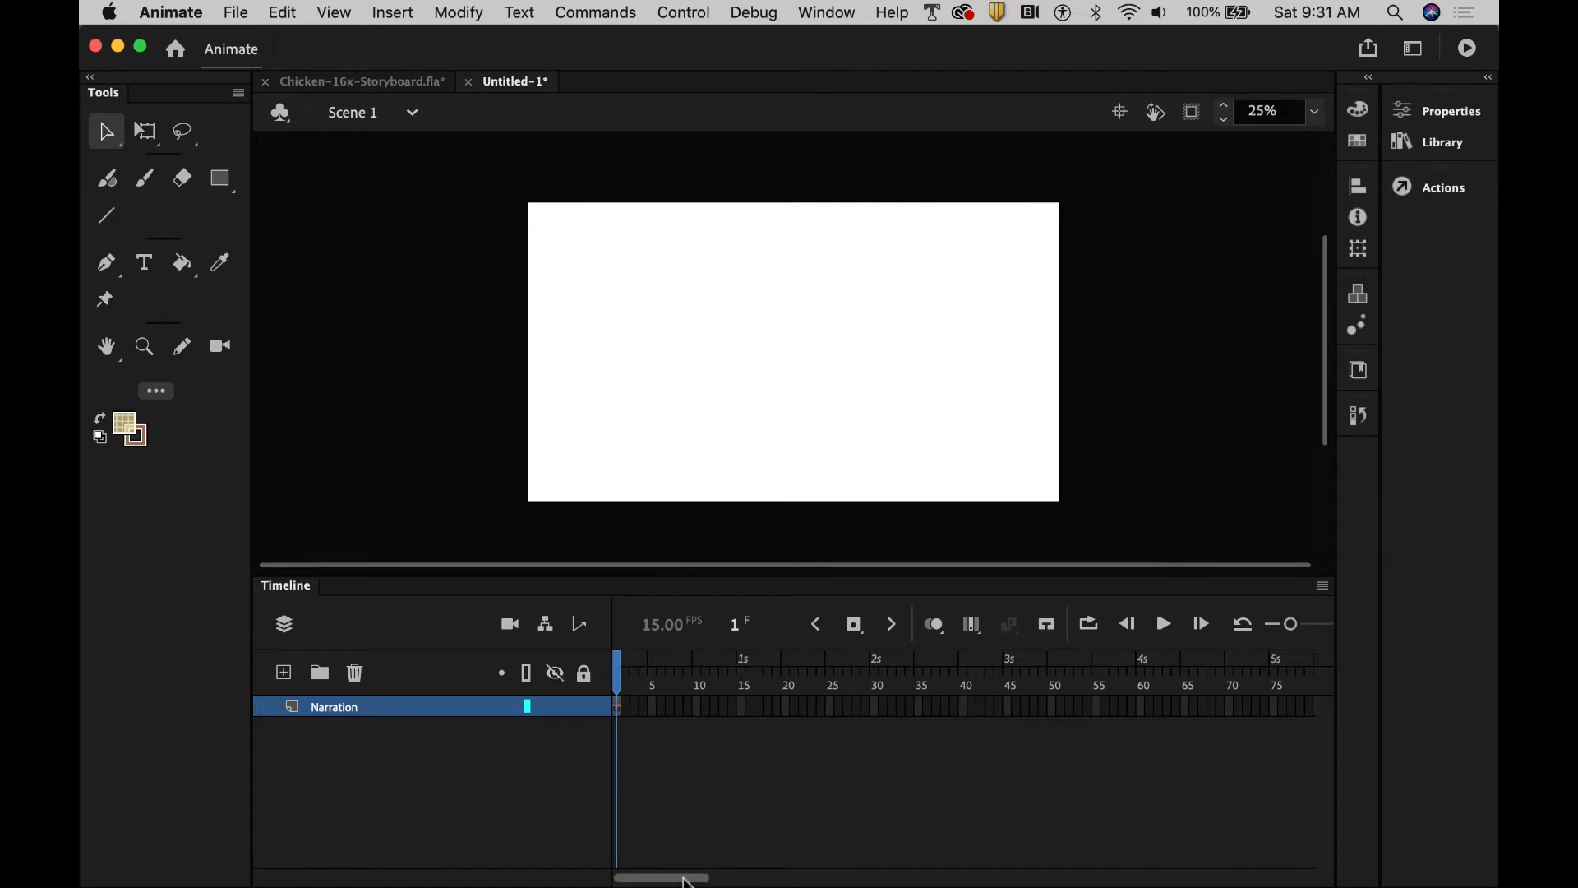
left_click_drag(687, 877, 1336, 776)
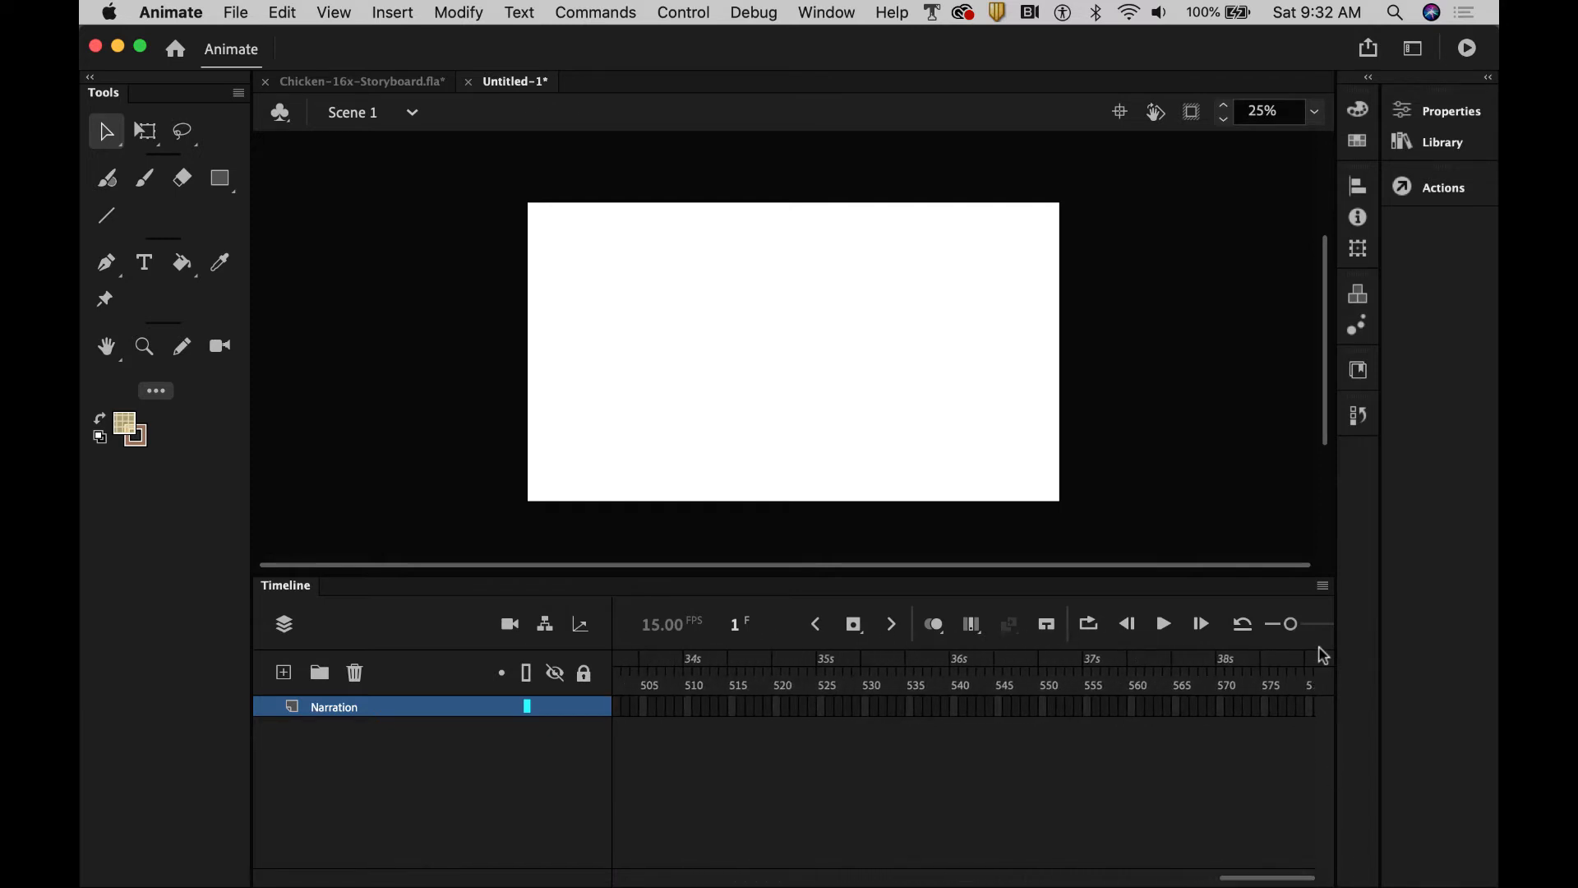
right_click(1222, 706)
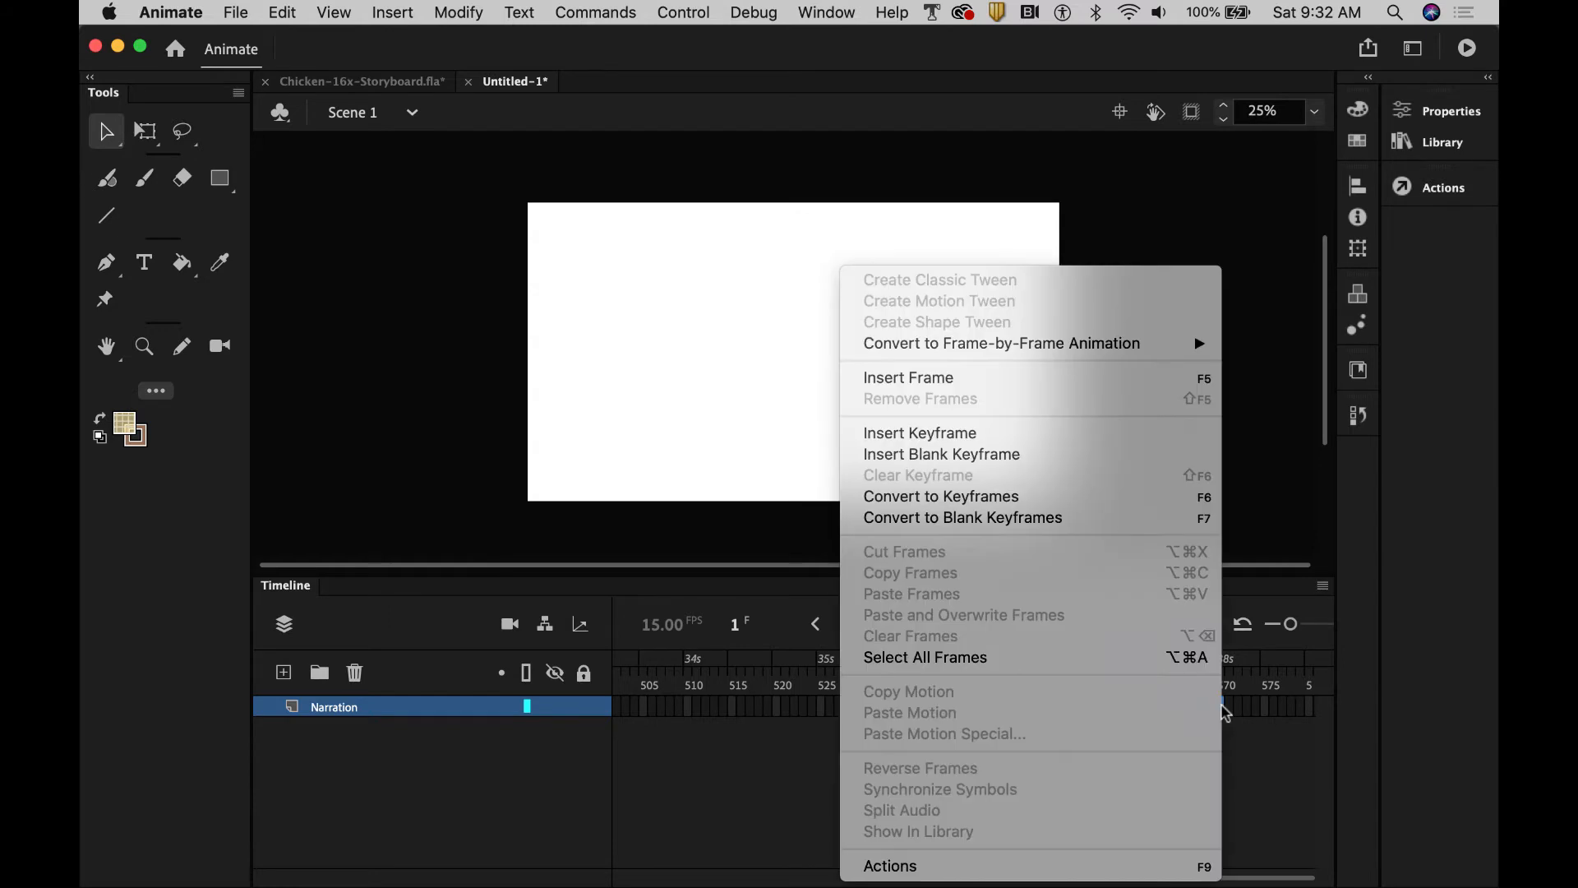
left_click(926, 380)
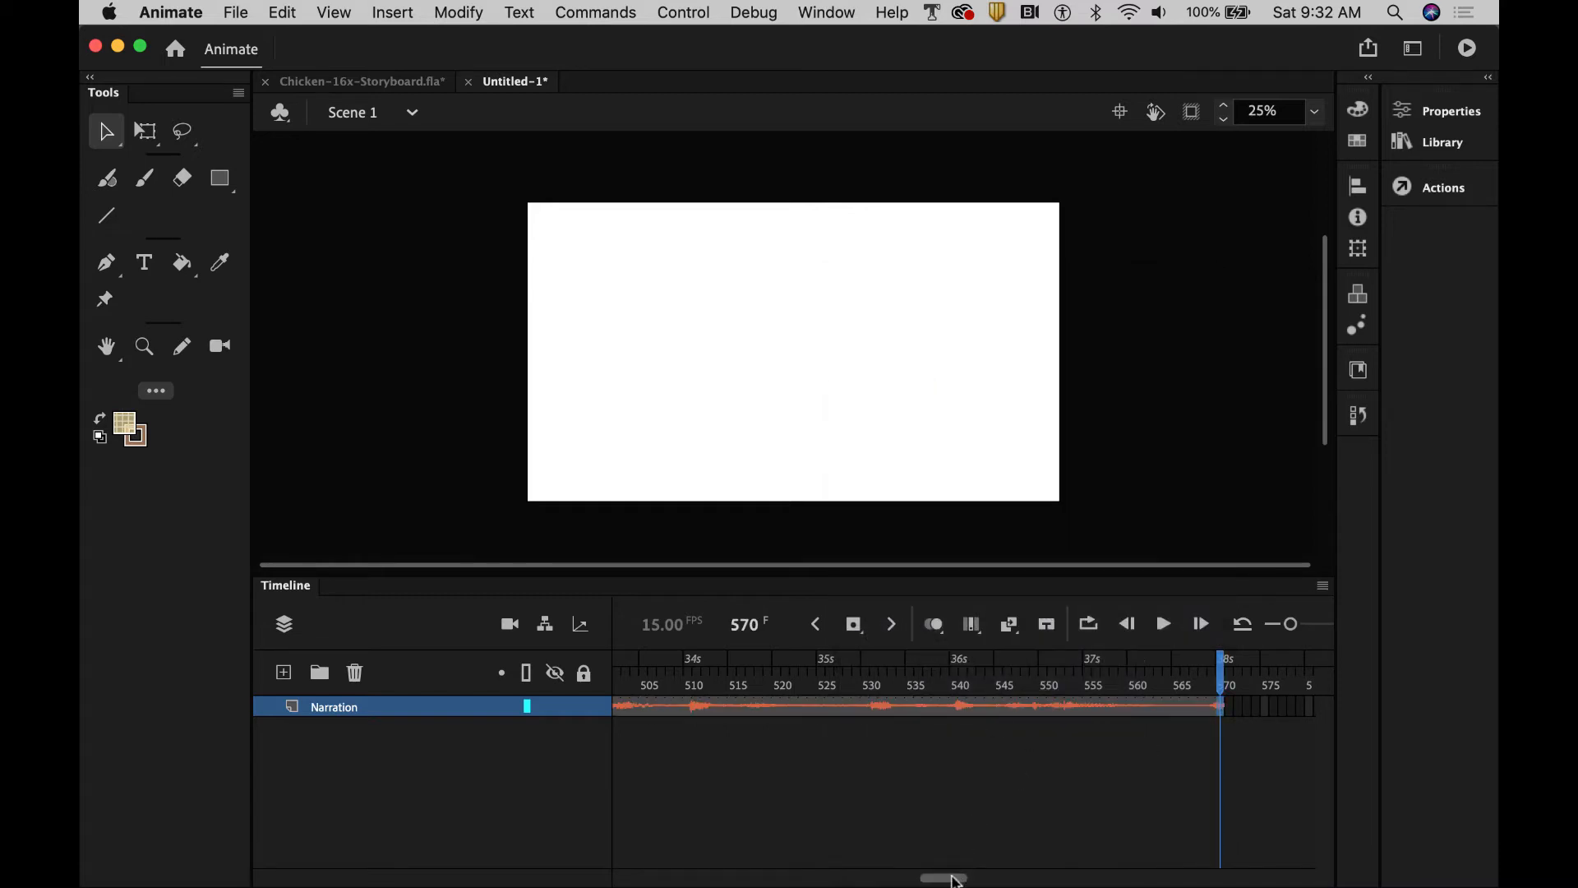
Insert frames on the Narration layer up to frame 720, at the 48-second mark
left_click_drag(951, 877, 1072, 880)
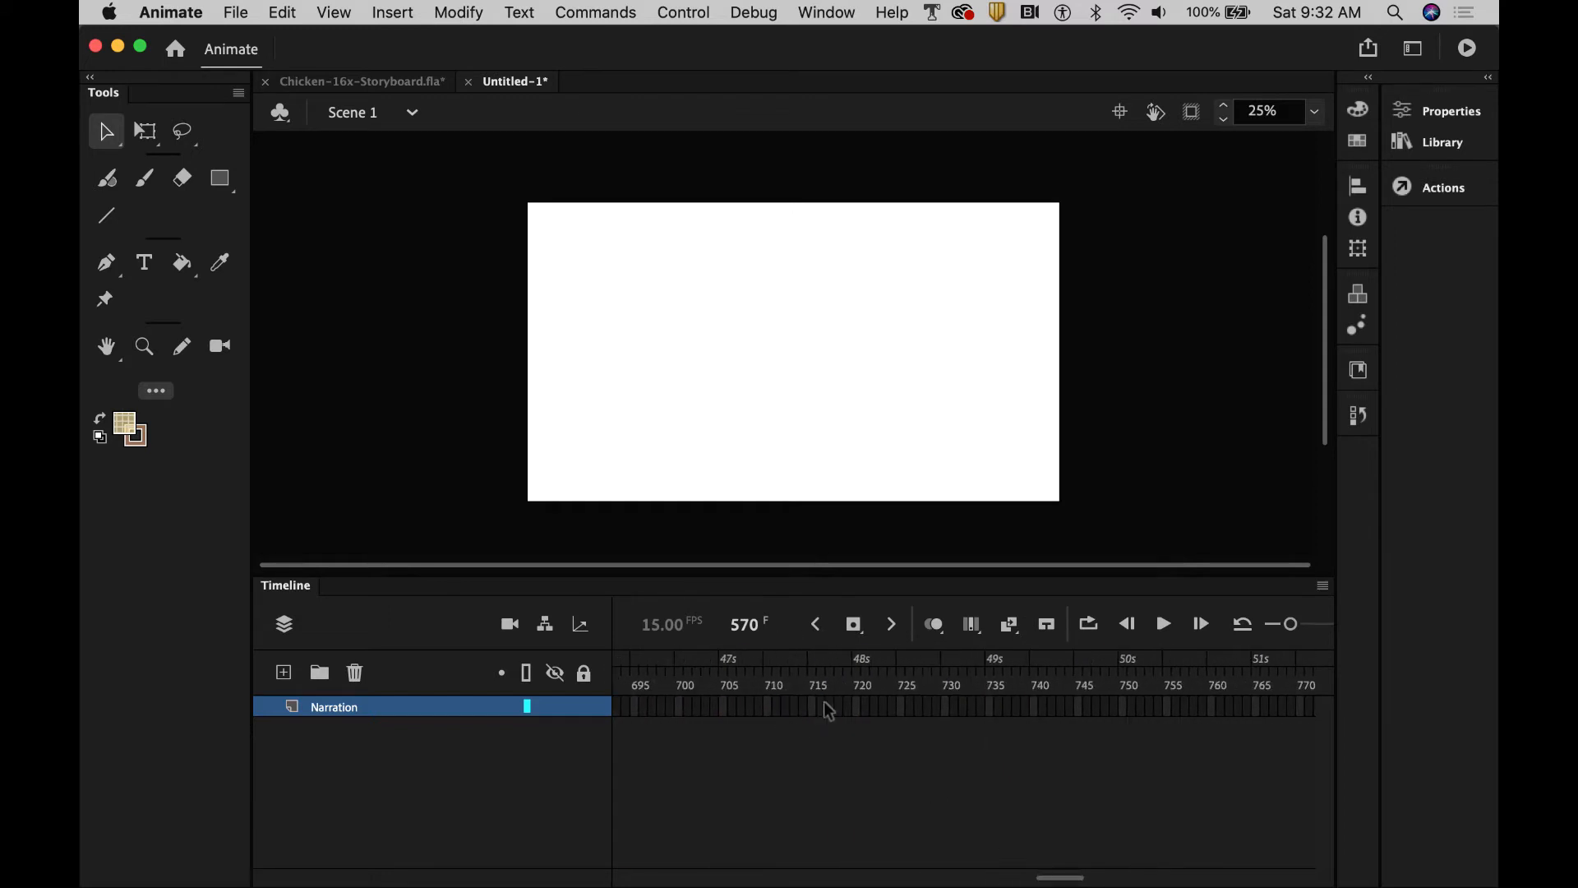
right_click(855, 705)
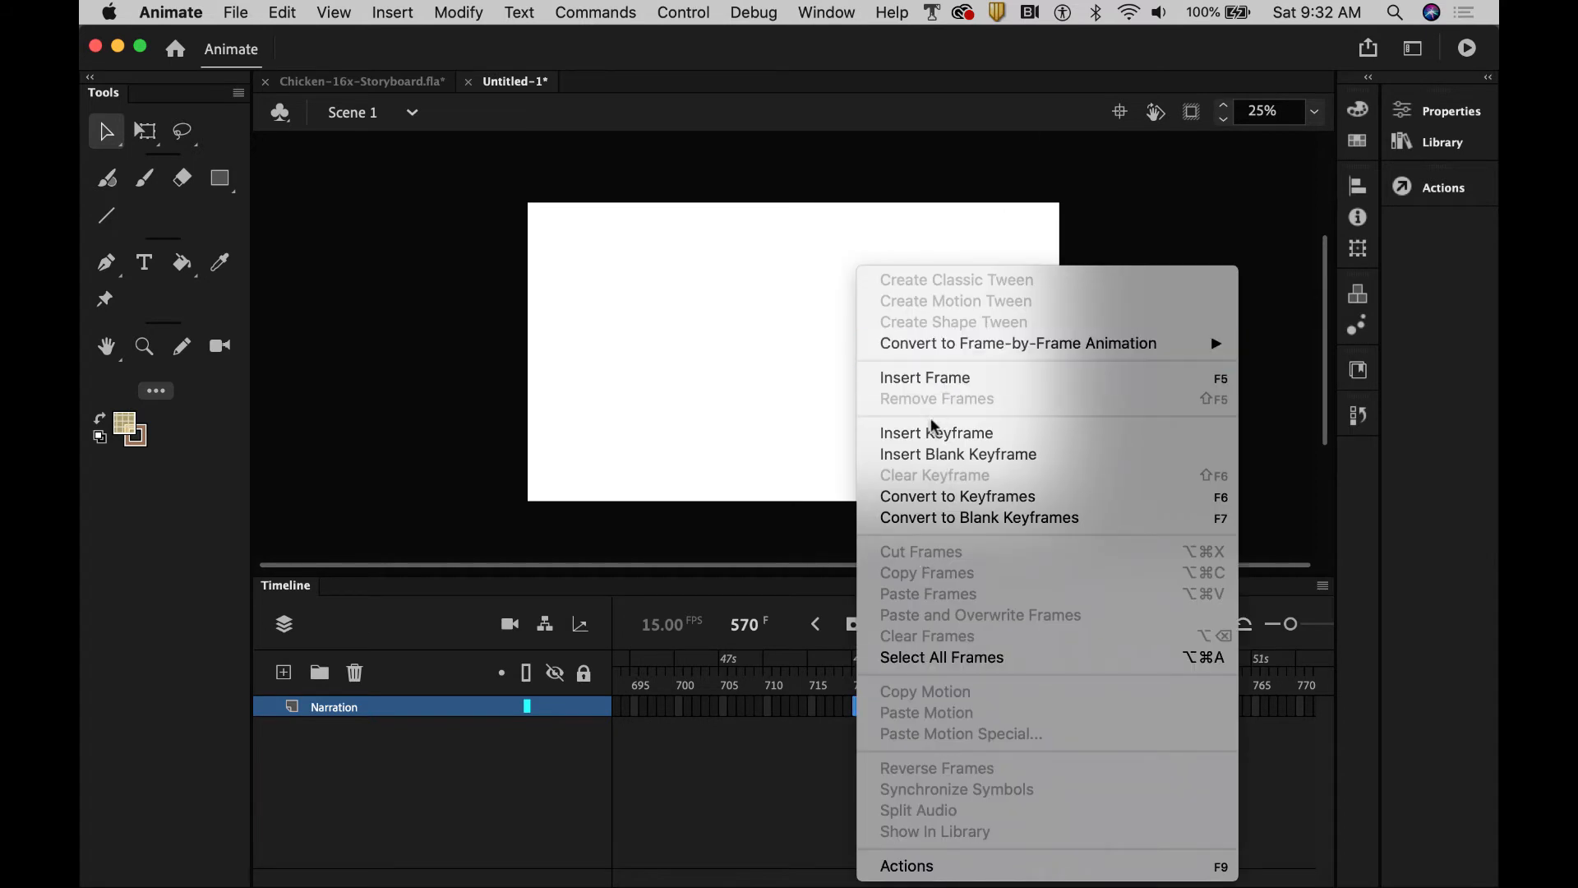
left_click(931, 382)
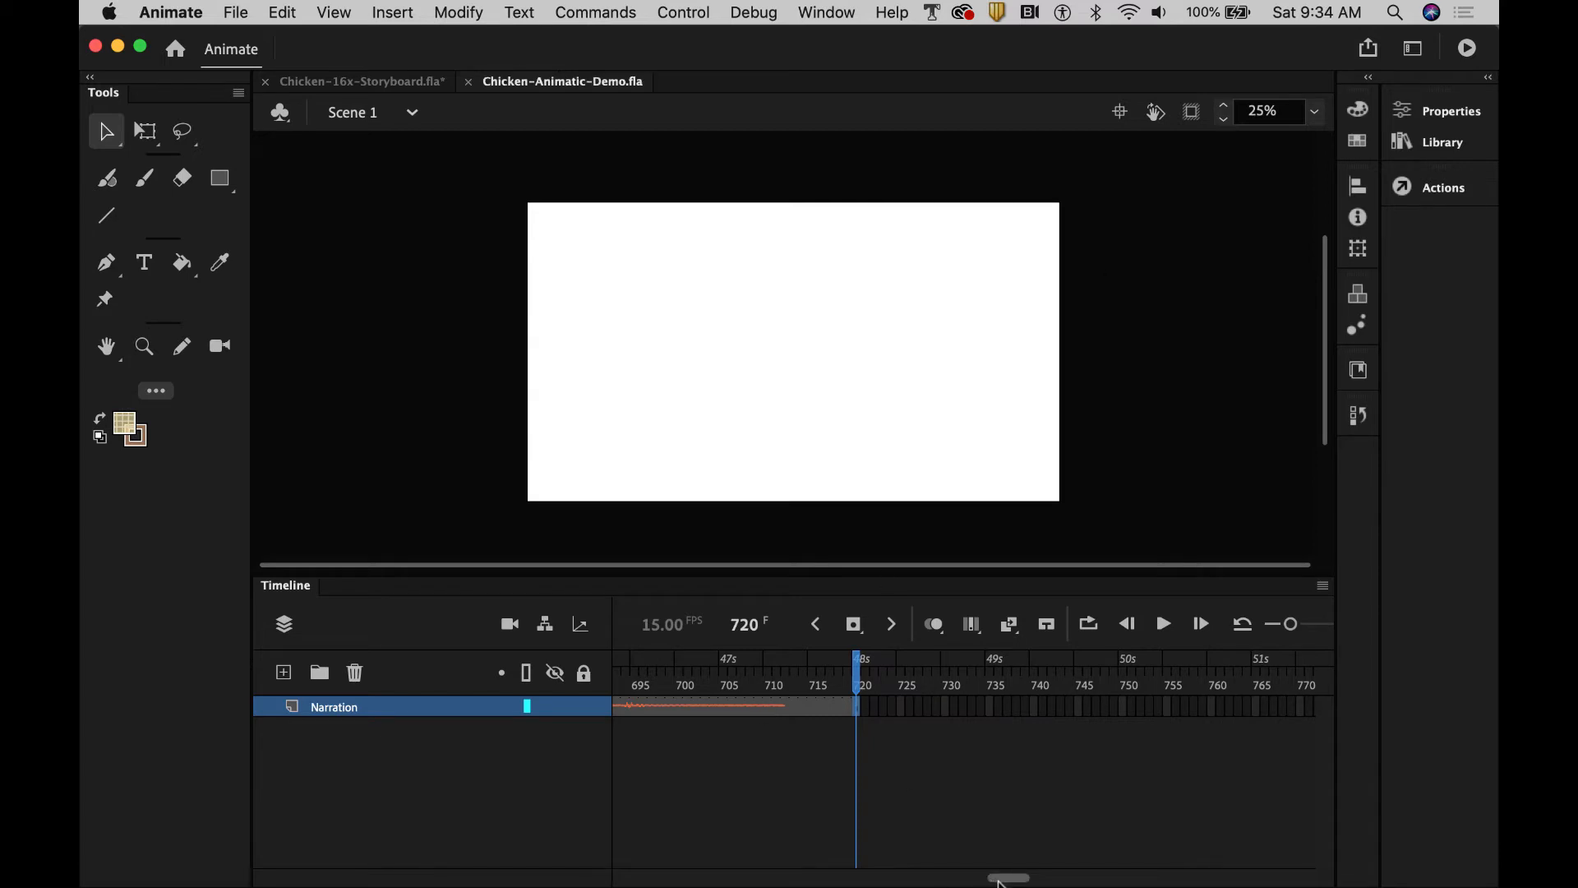
Play the opening of the narration from frame 1, pause it, and return the playhead to frame 1
left_click_drag(996, 878, 621, 878)
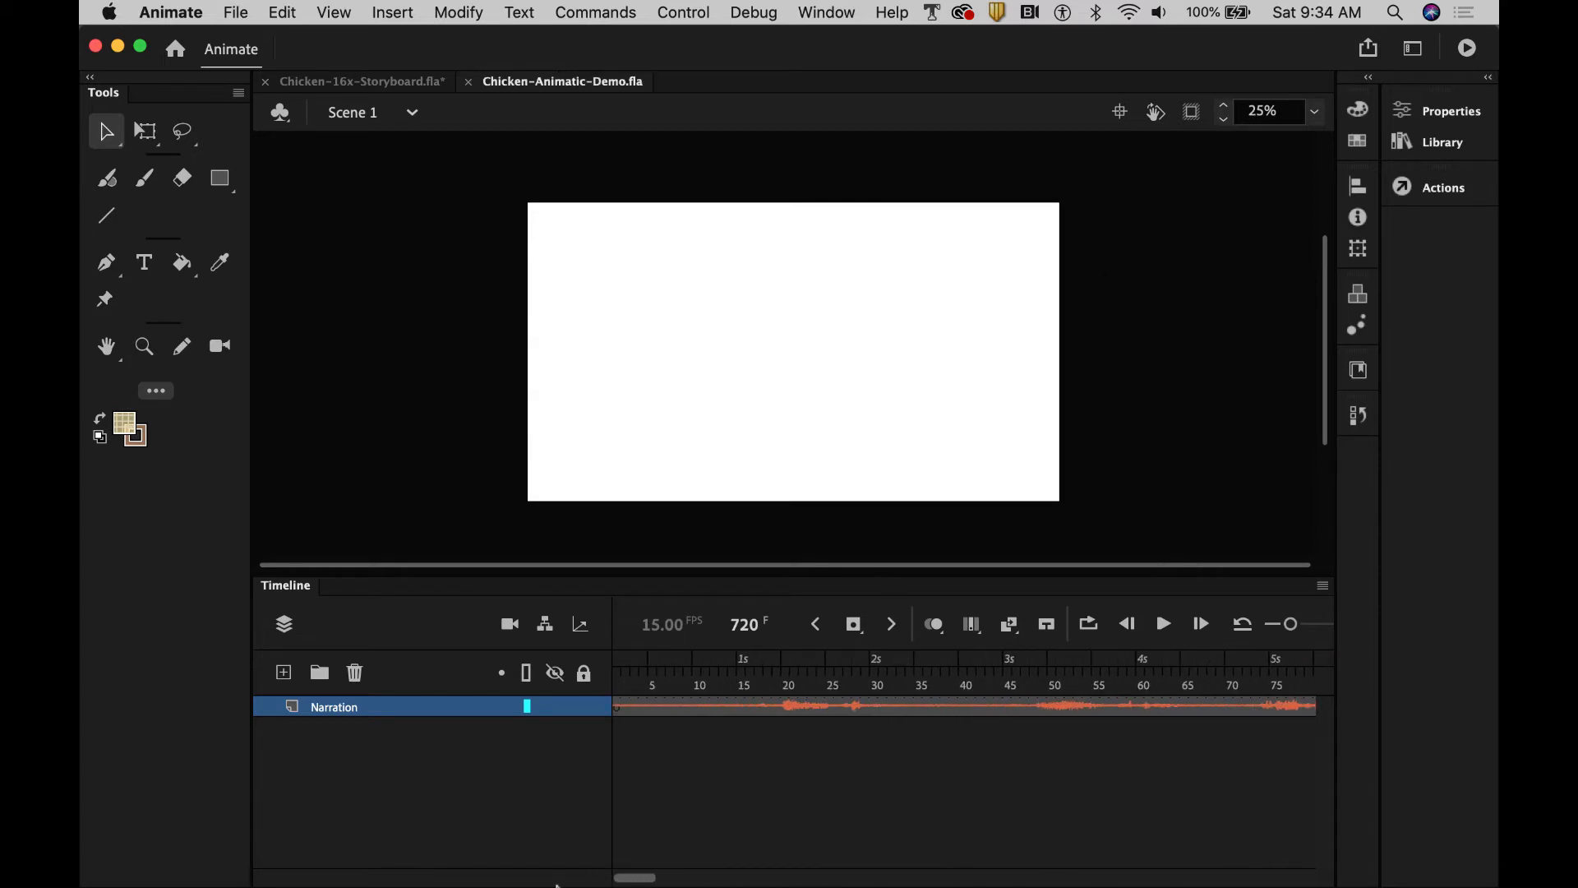
left_click(618, 682)
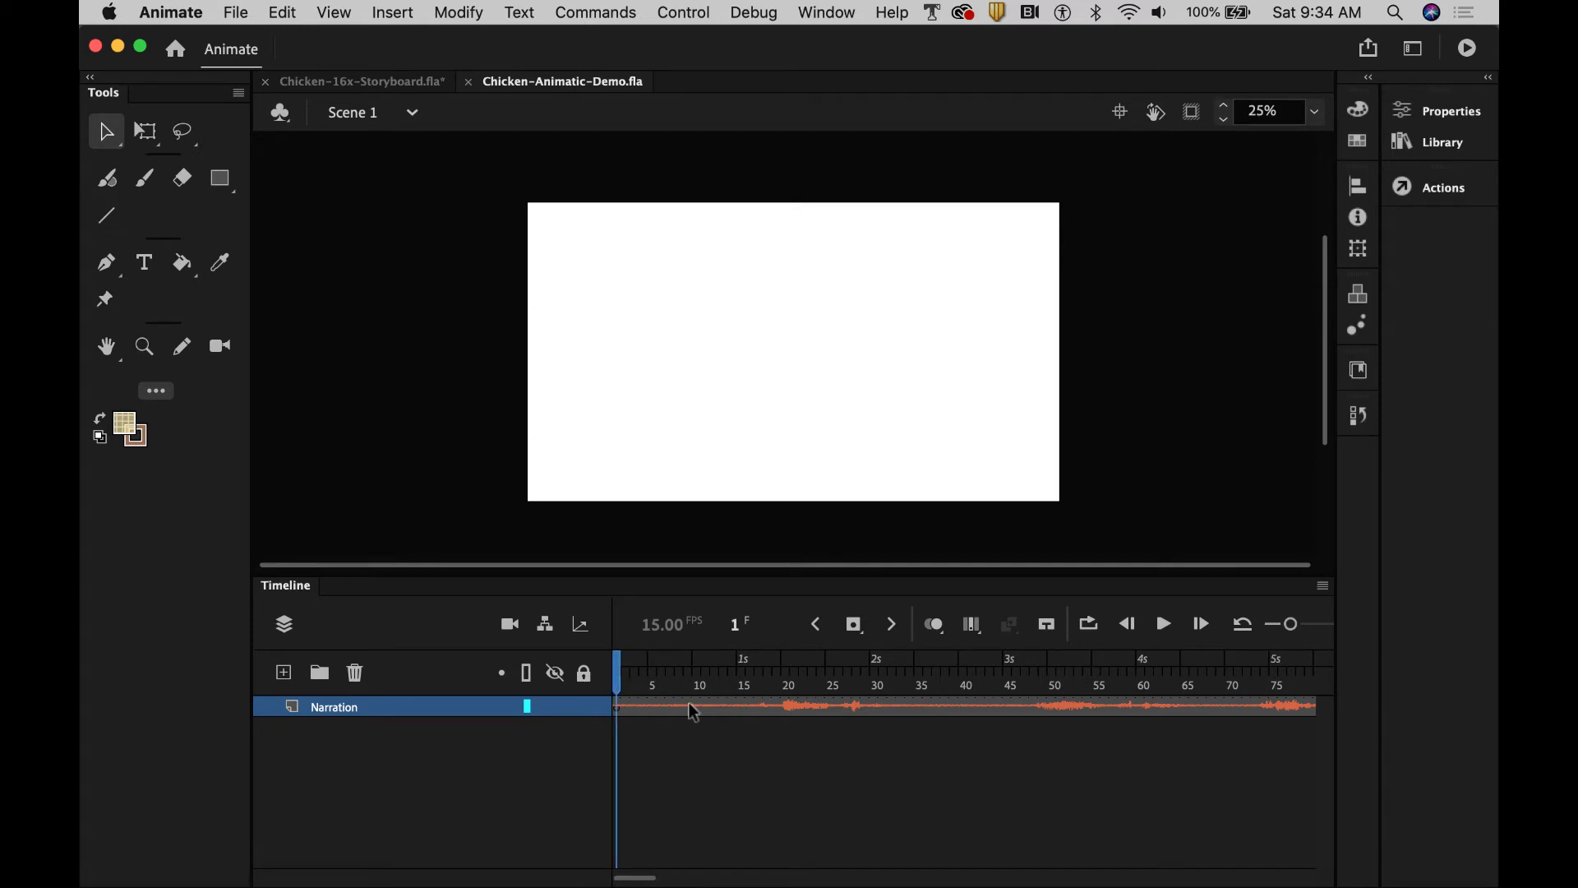
left_click(1165, 626)
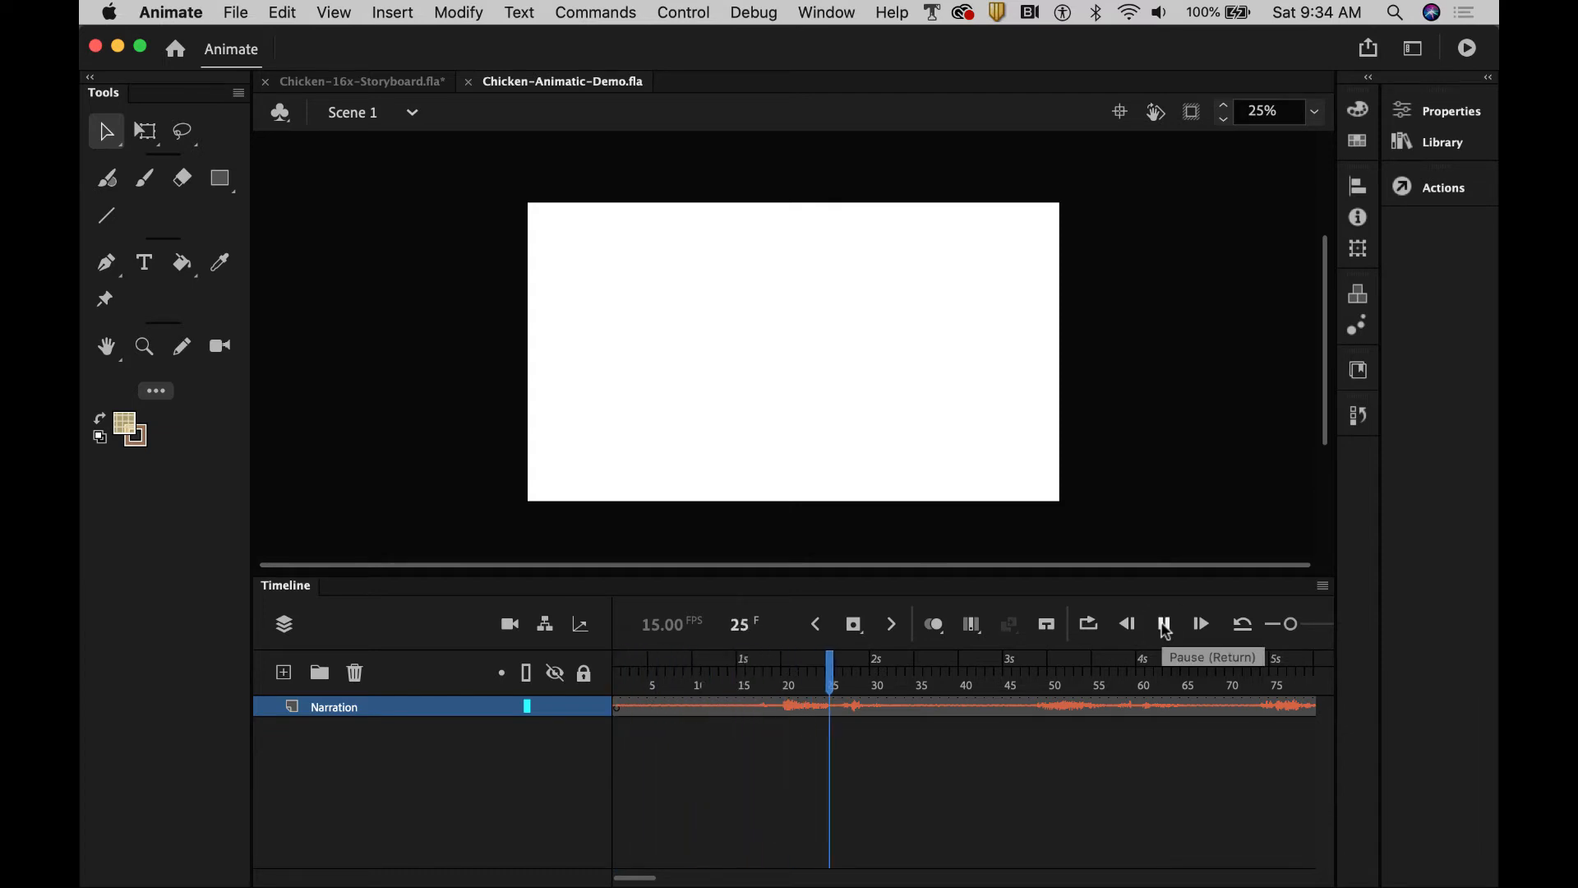
left_click(1165, 626)
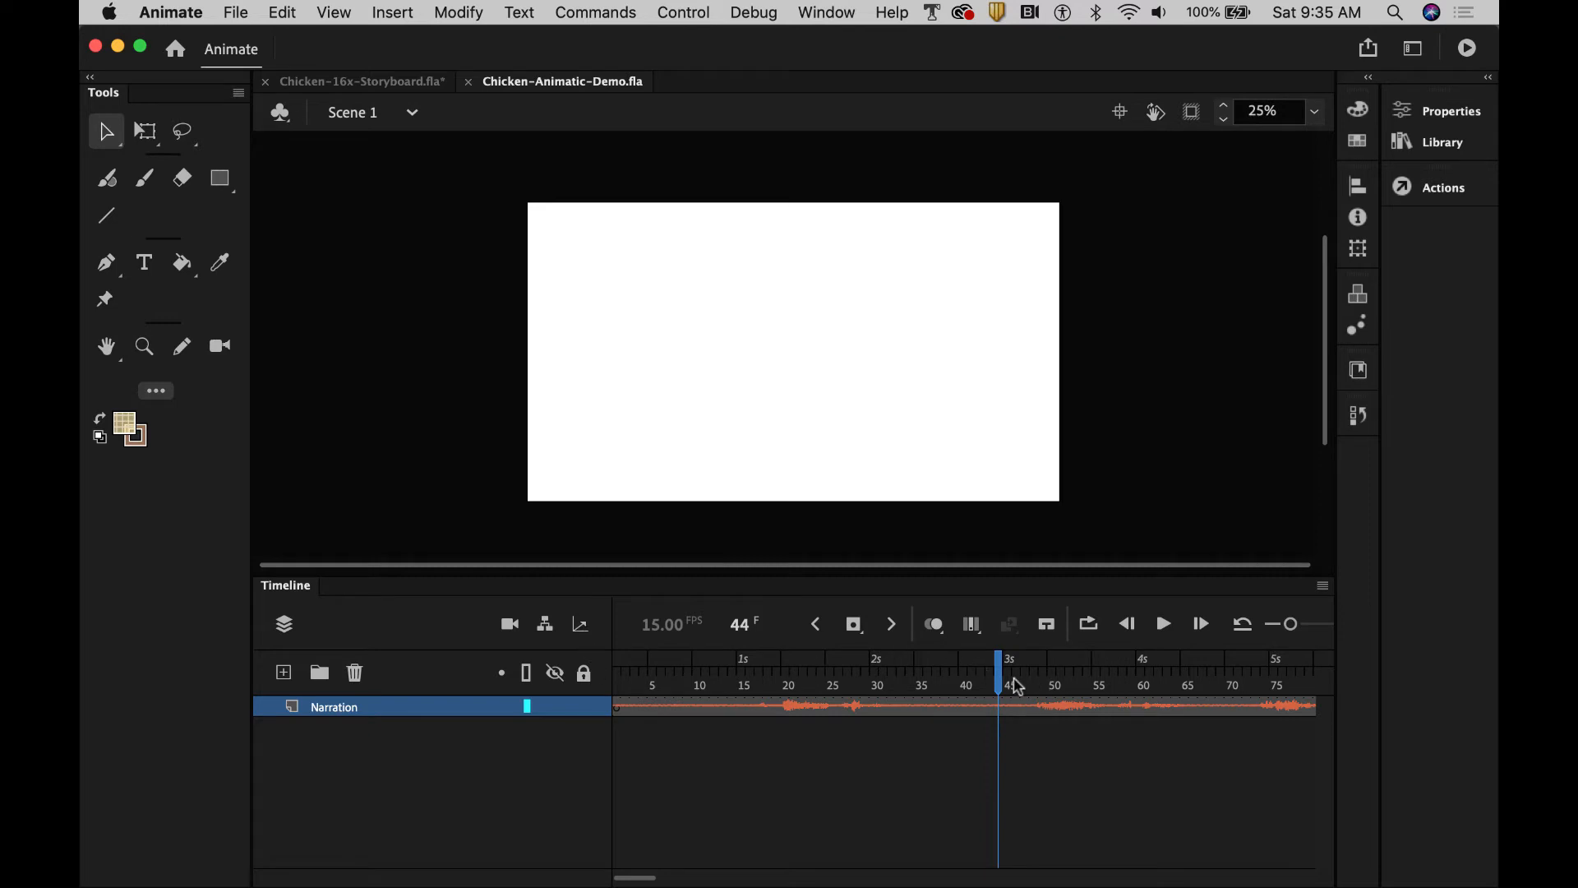
left_click_drag(1017, 687, 545, 707)
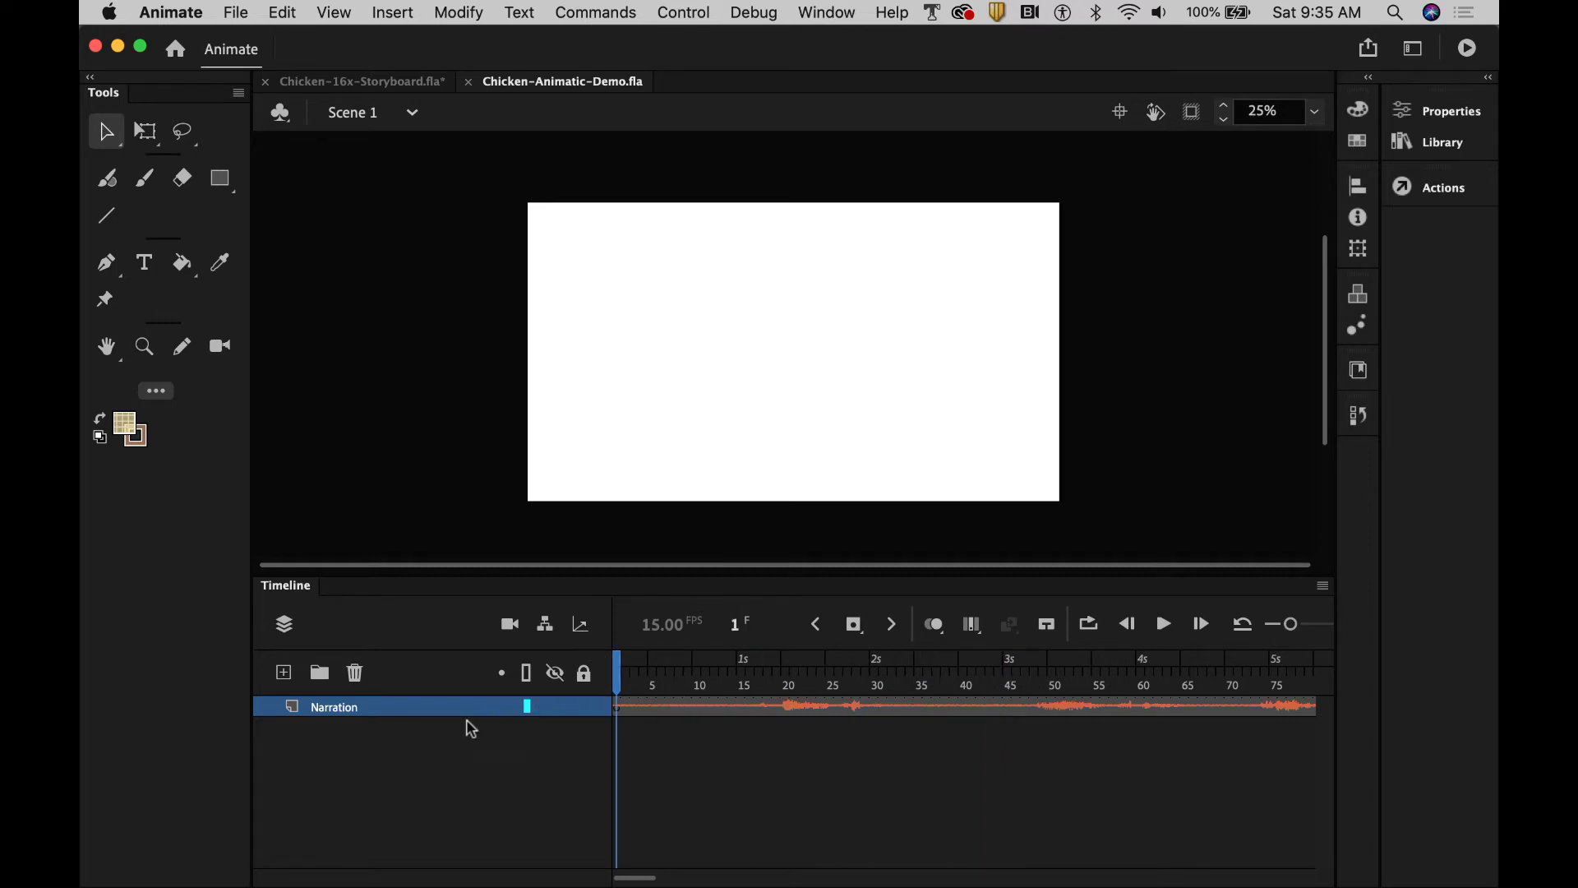
Add a new layer below the Narration layer and name it Thumbs
left_click(284, 672)
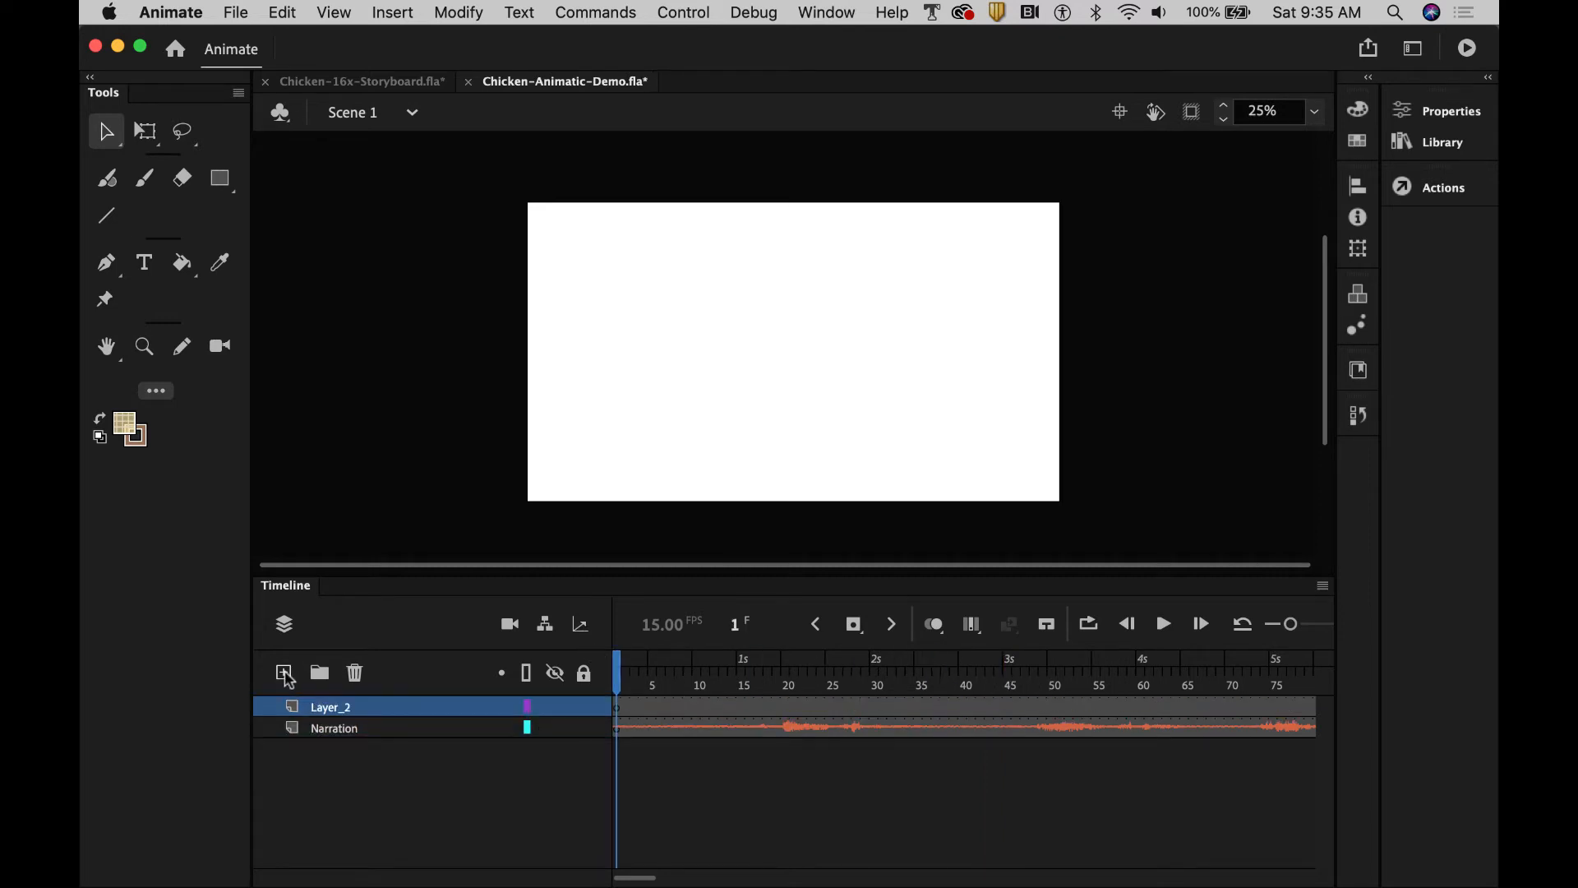
left_click(320, 708)
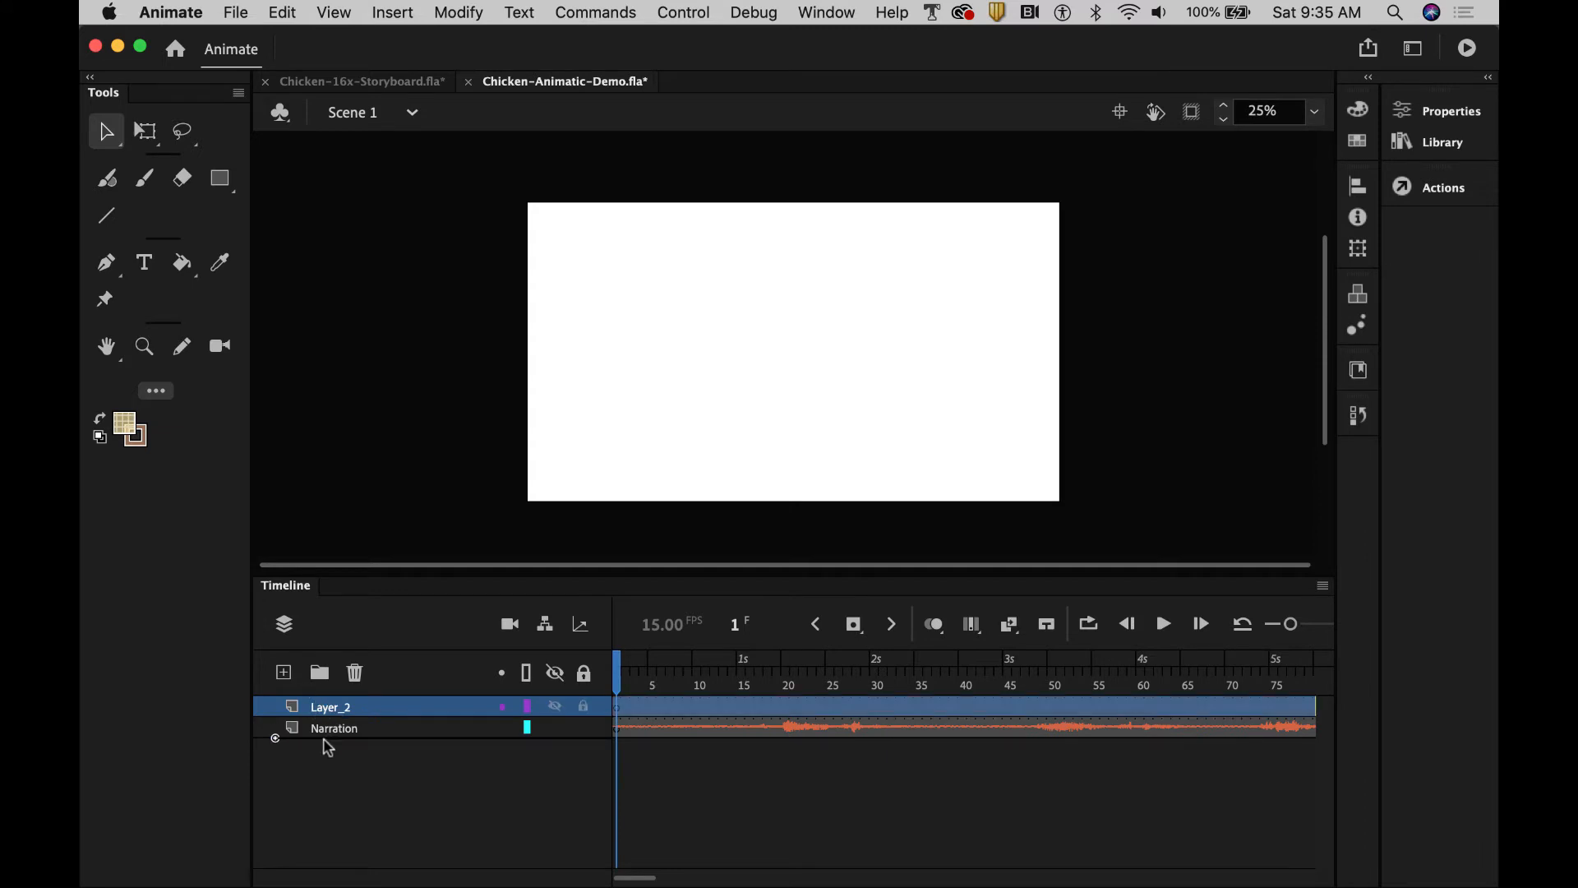
left_click_drag(328, 748, 328, 748)
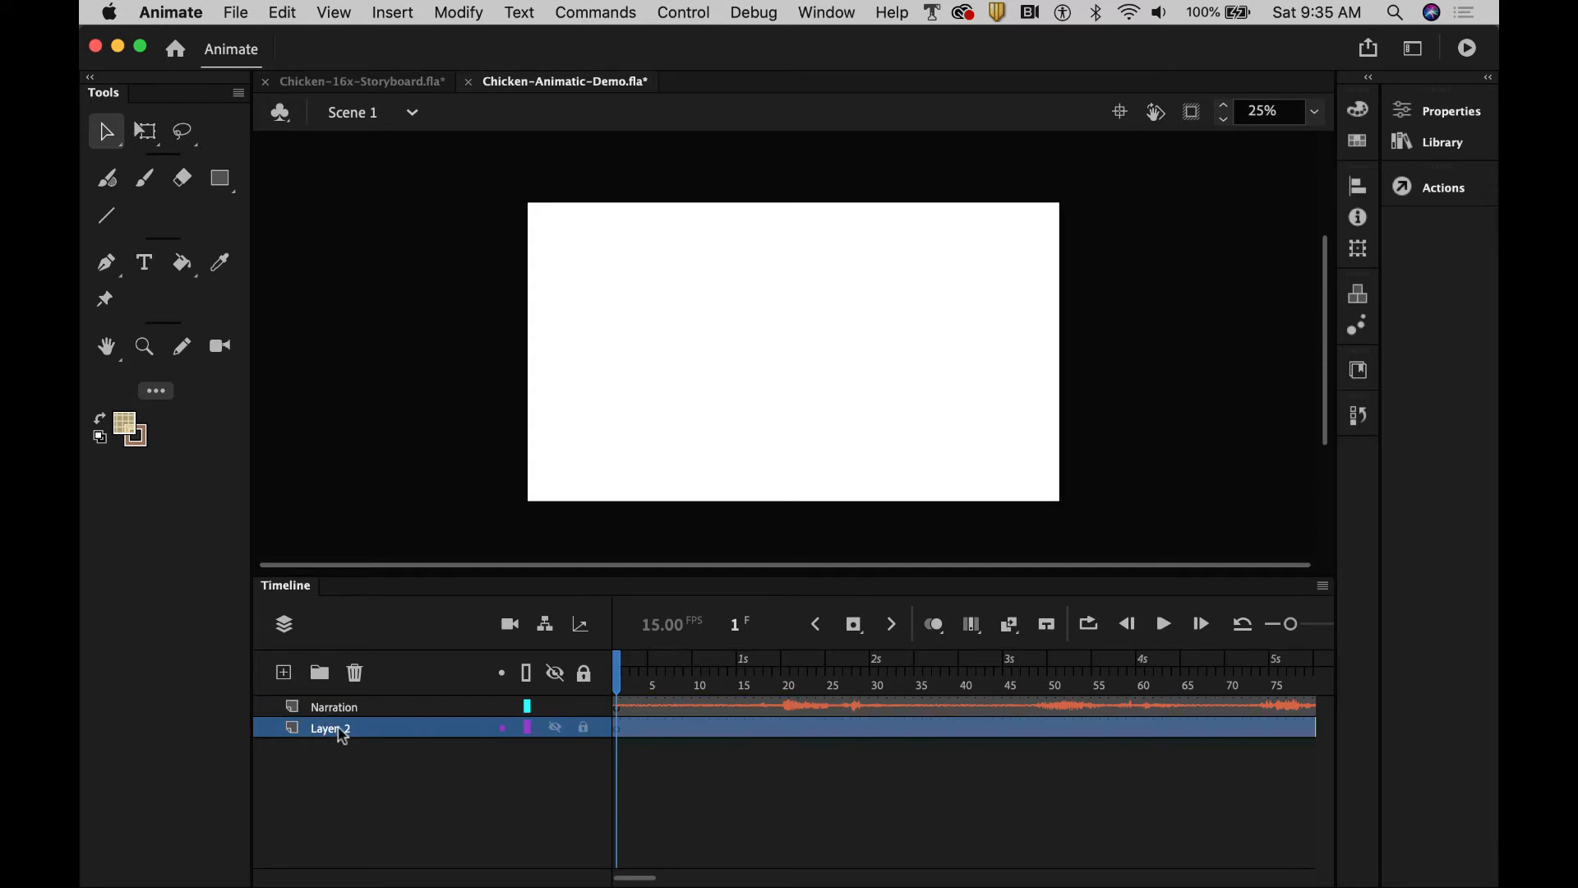
double_click(339, 727)
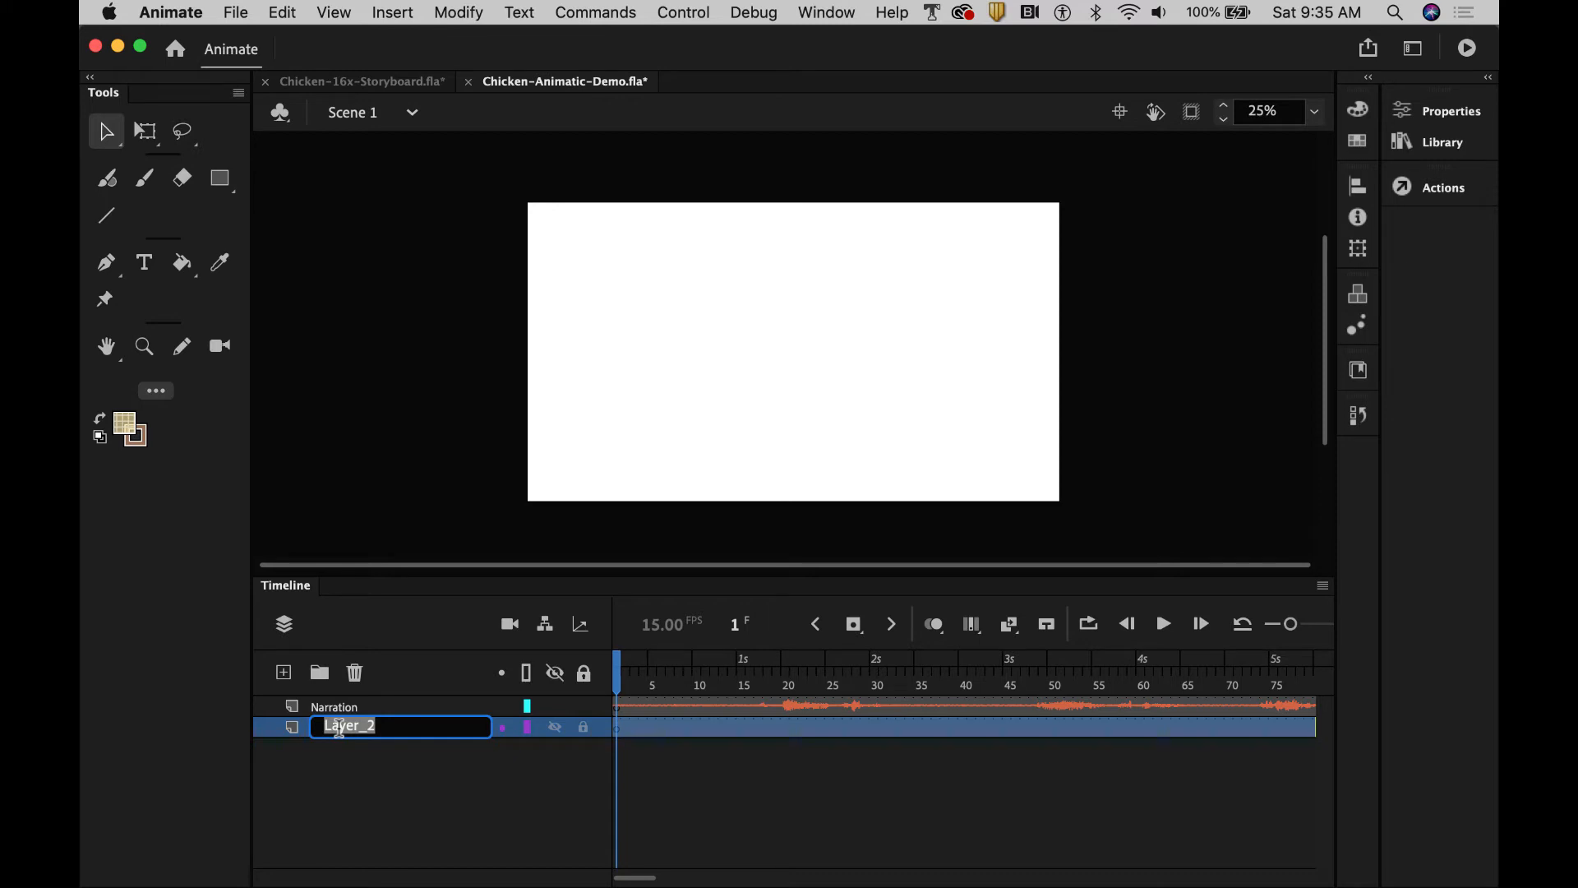
type("Thumbs")
left_click(724, 781)
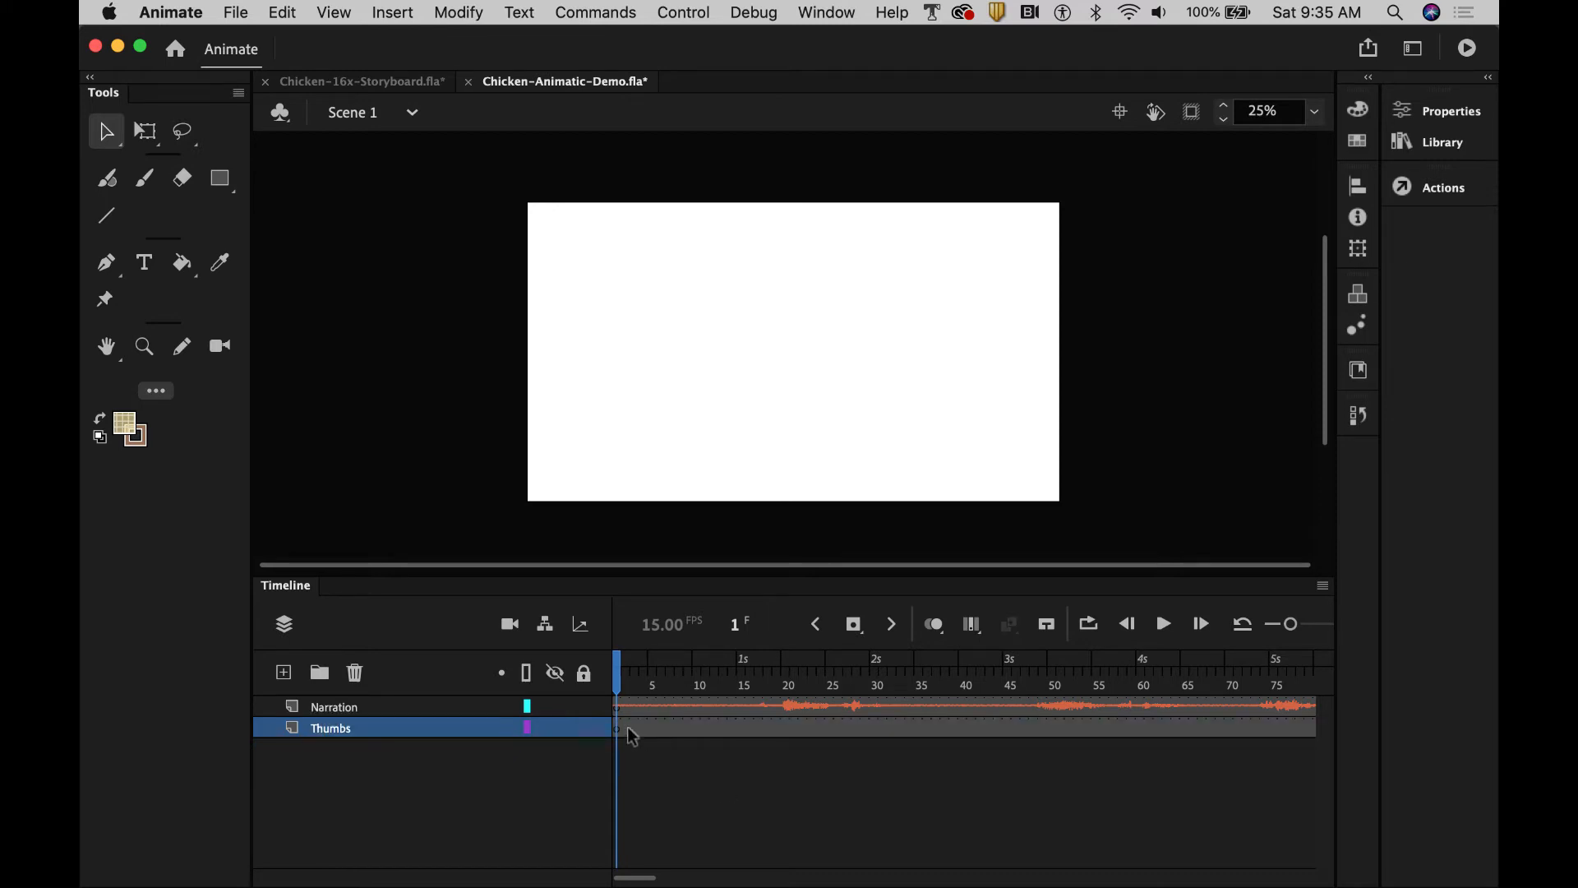
In Chicken-16x-Storyboard.fla, unlock all layers and lock only the Template layer
left_click(371, 86)
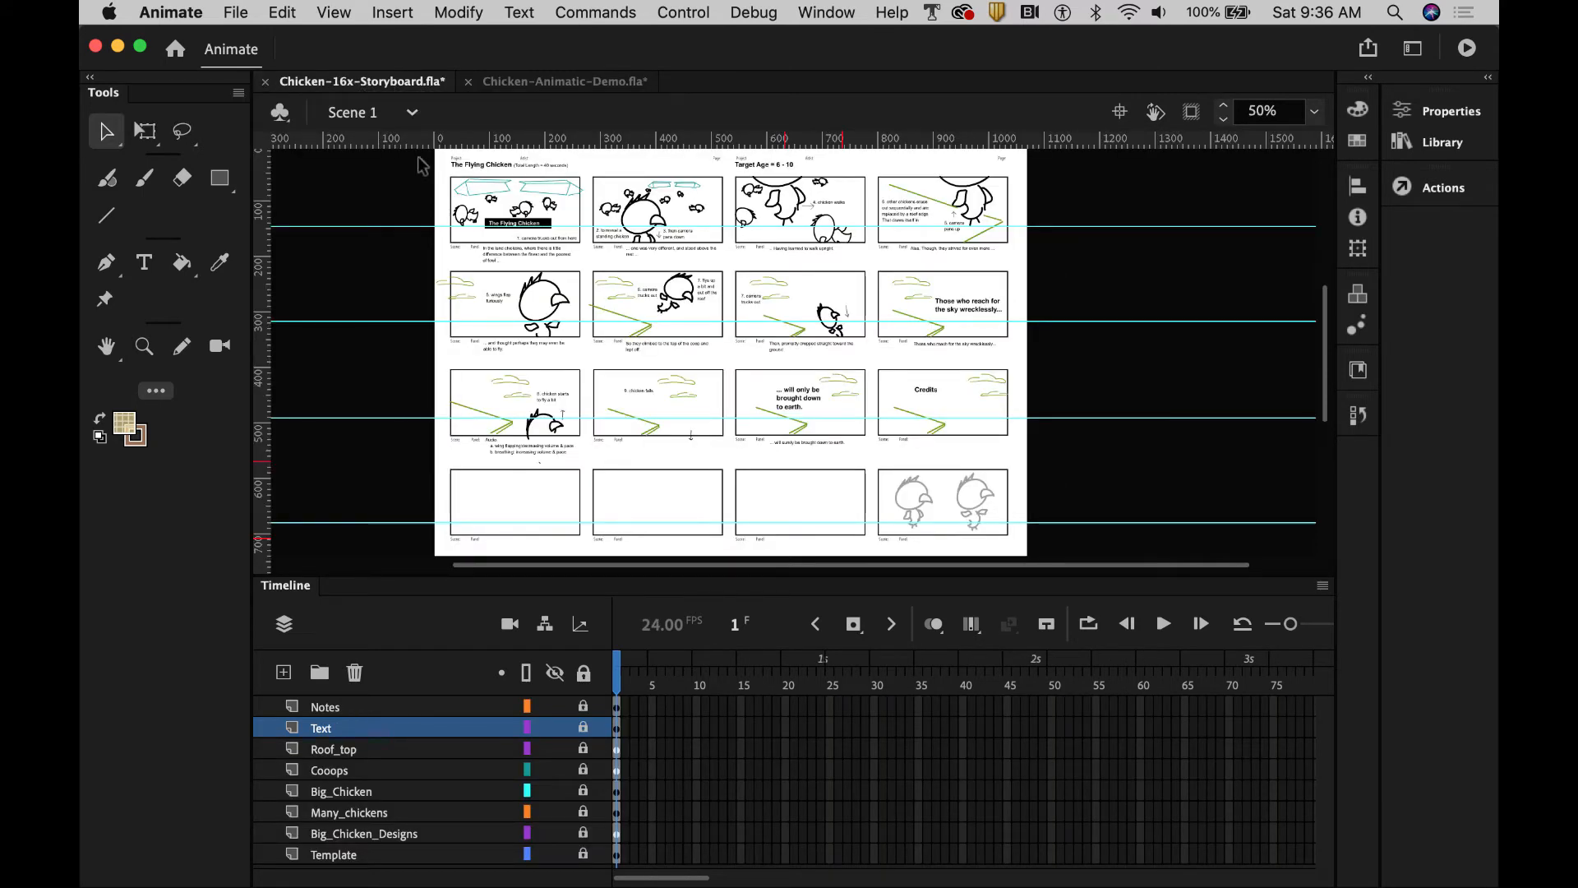
left_click(584, 673)
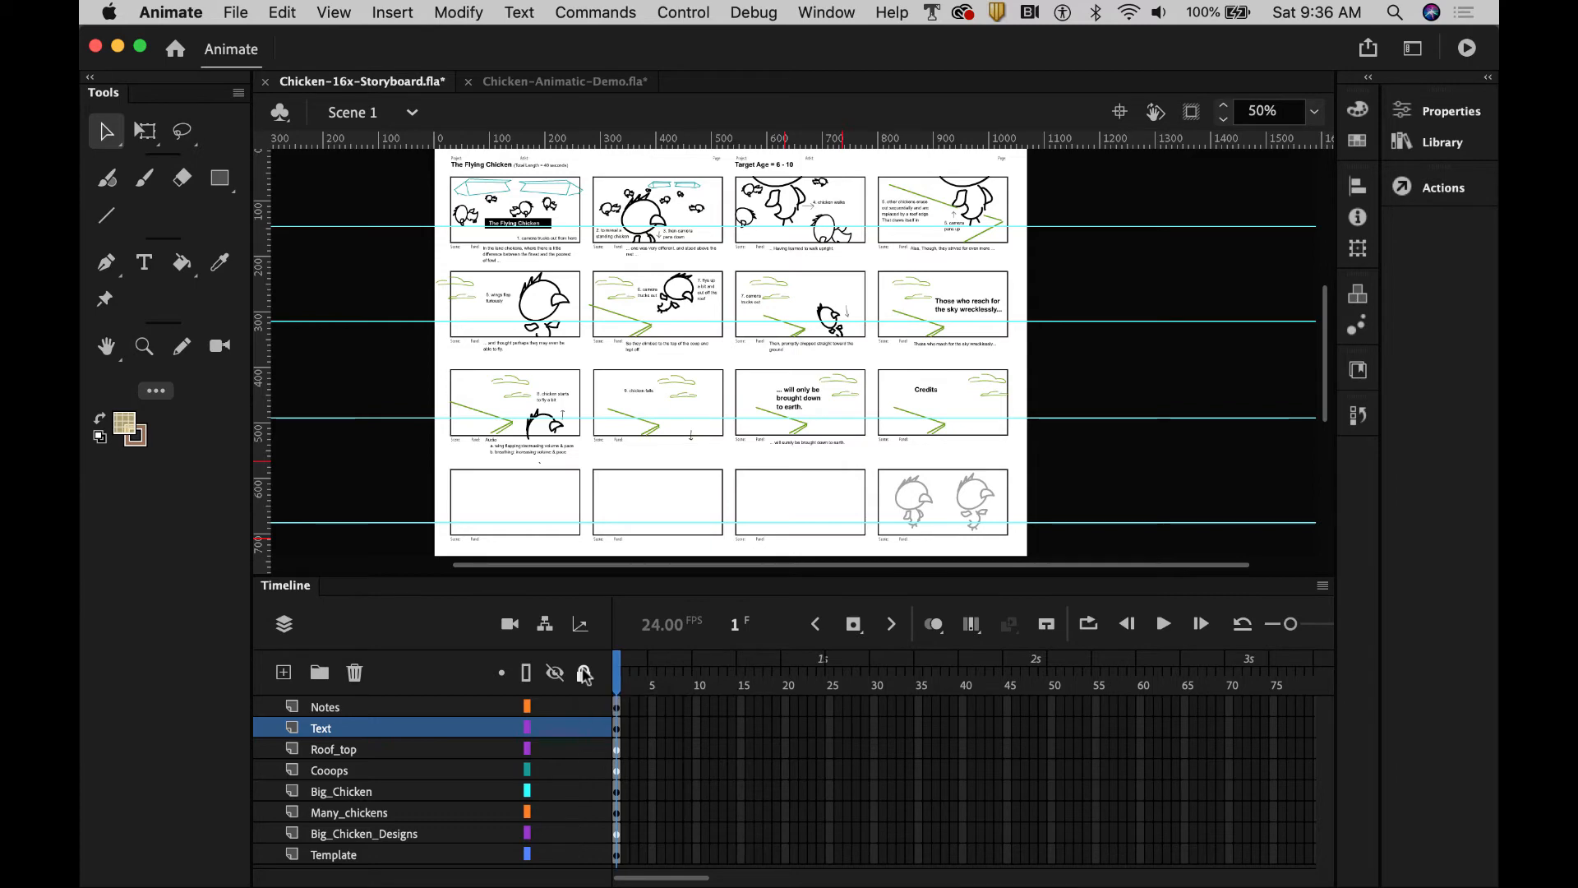
left_click(585, 855)
Select all the artwork inside the first storyboard panel, including its title and camera note, and copy it
left_click_drag(573, 215, 588, 243)
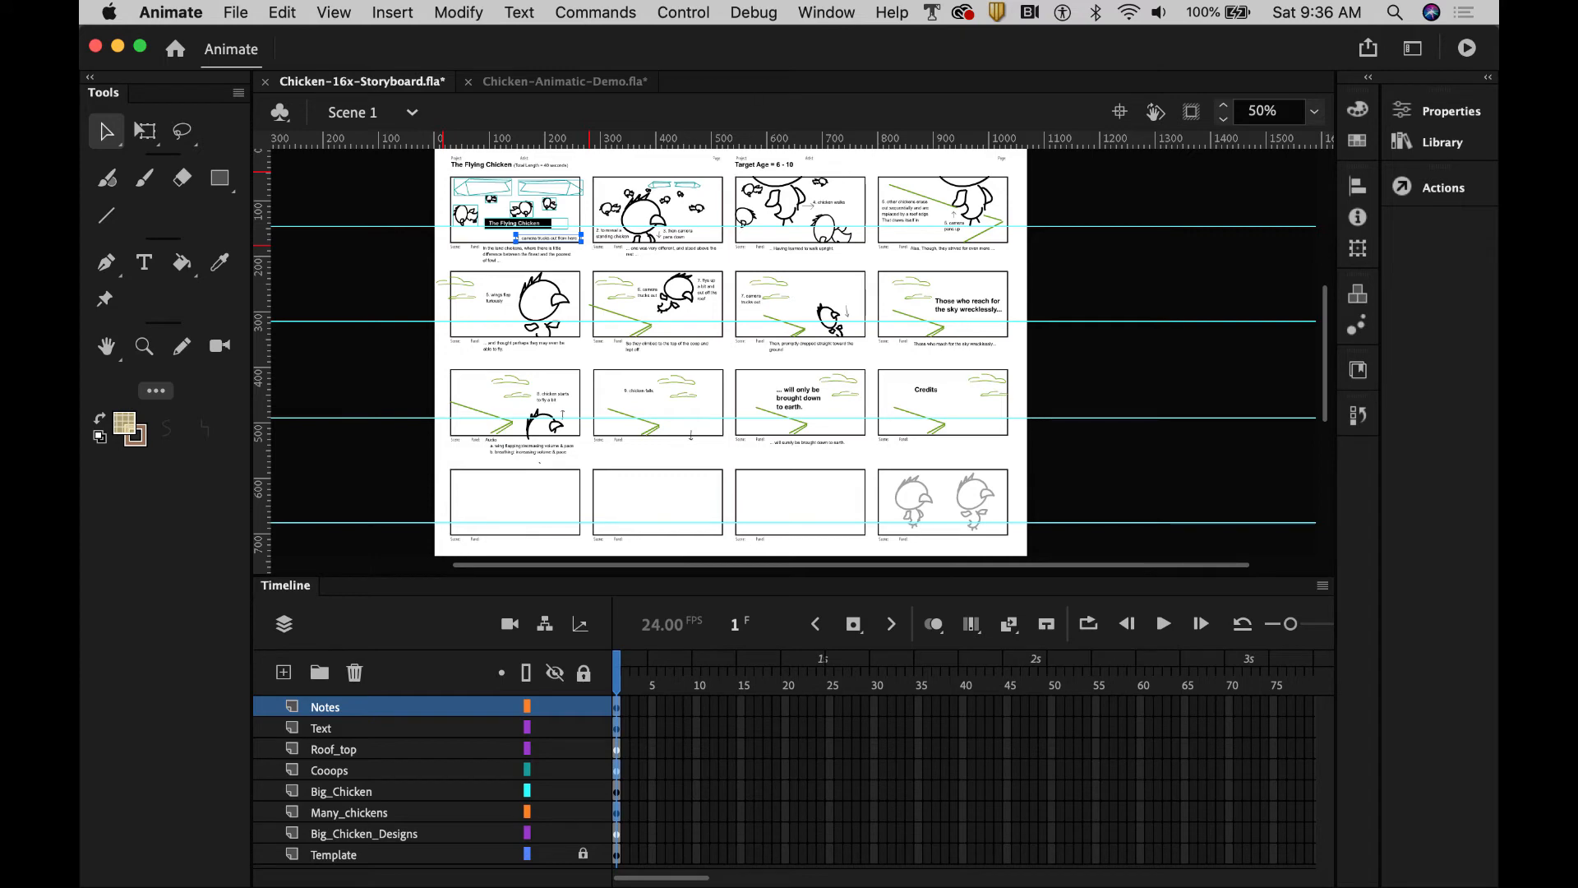
left_click(282, 11)
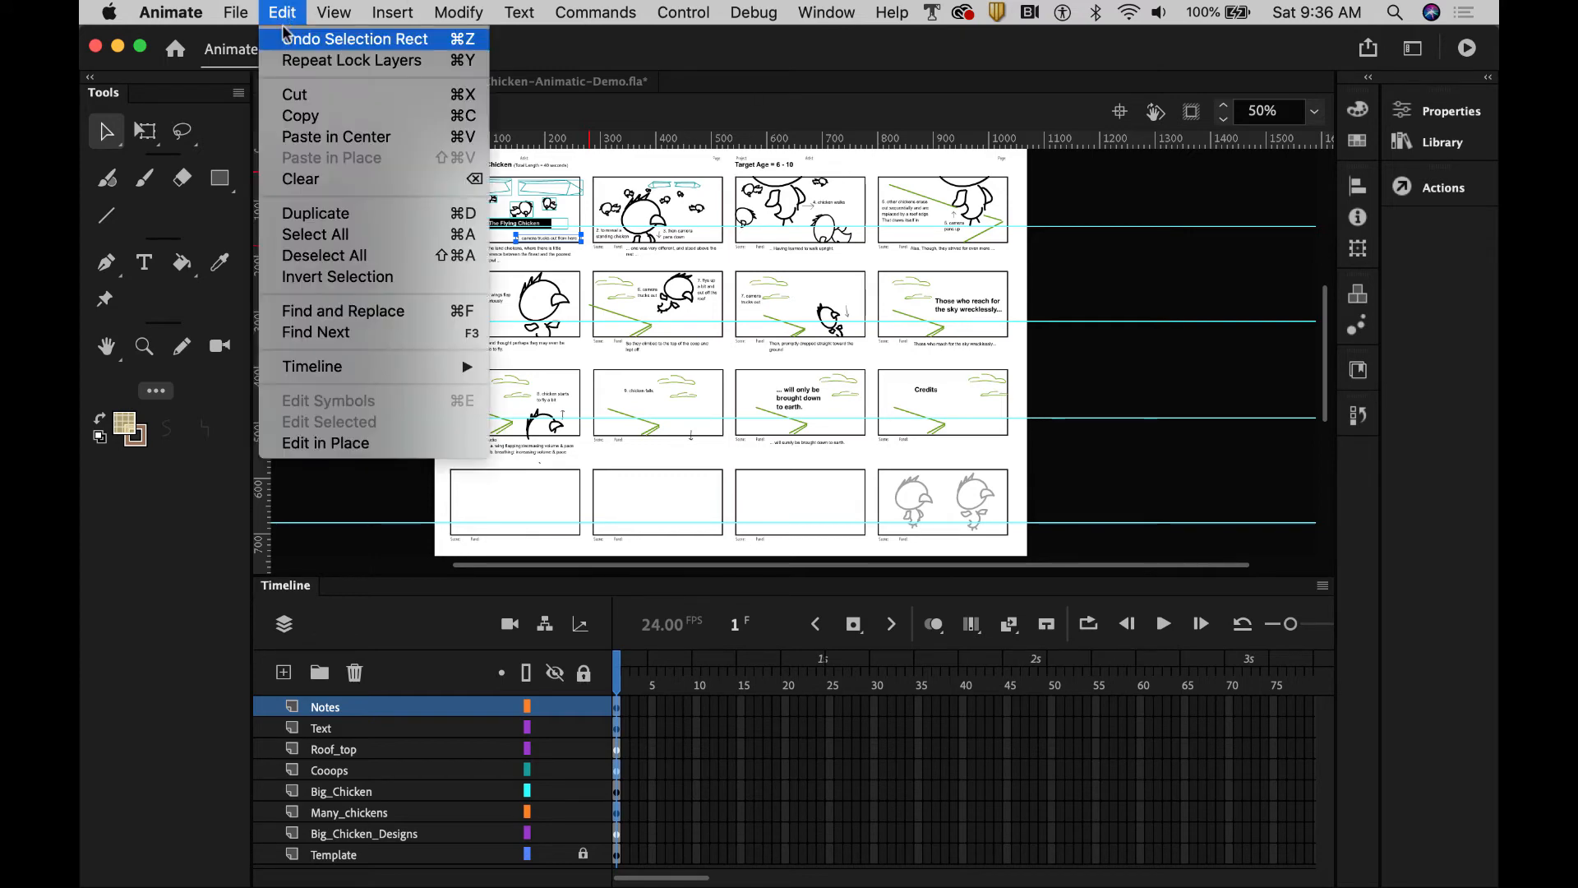
left_click(297, 119)
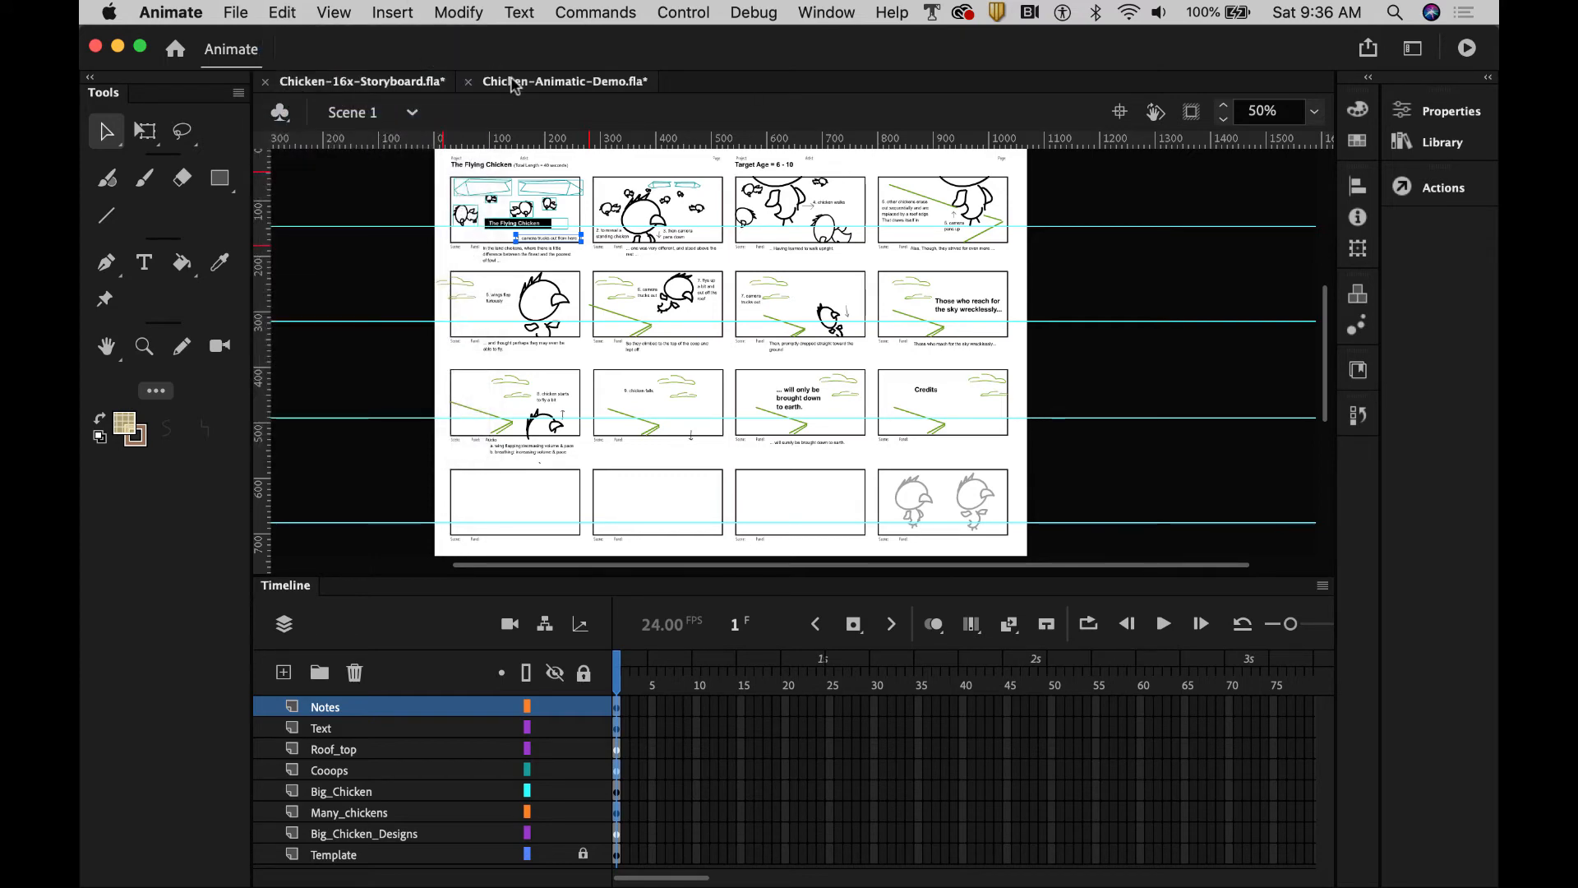
Paste the first panel's artwork centred on the Thumbs layer at frame 1 of Chicken-Animatic-Demo.fla and scale it up to nearly fill the stage
left_click(515, 82)
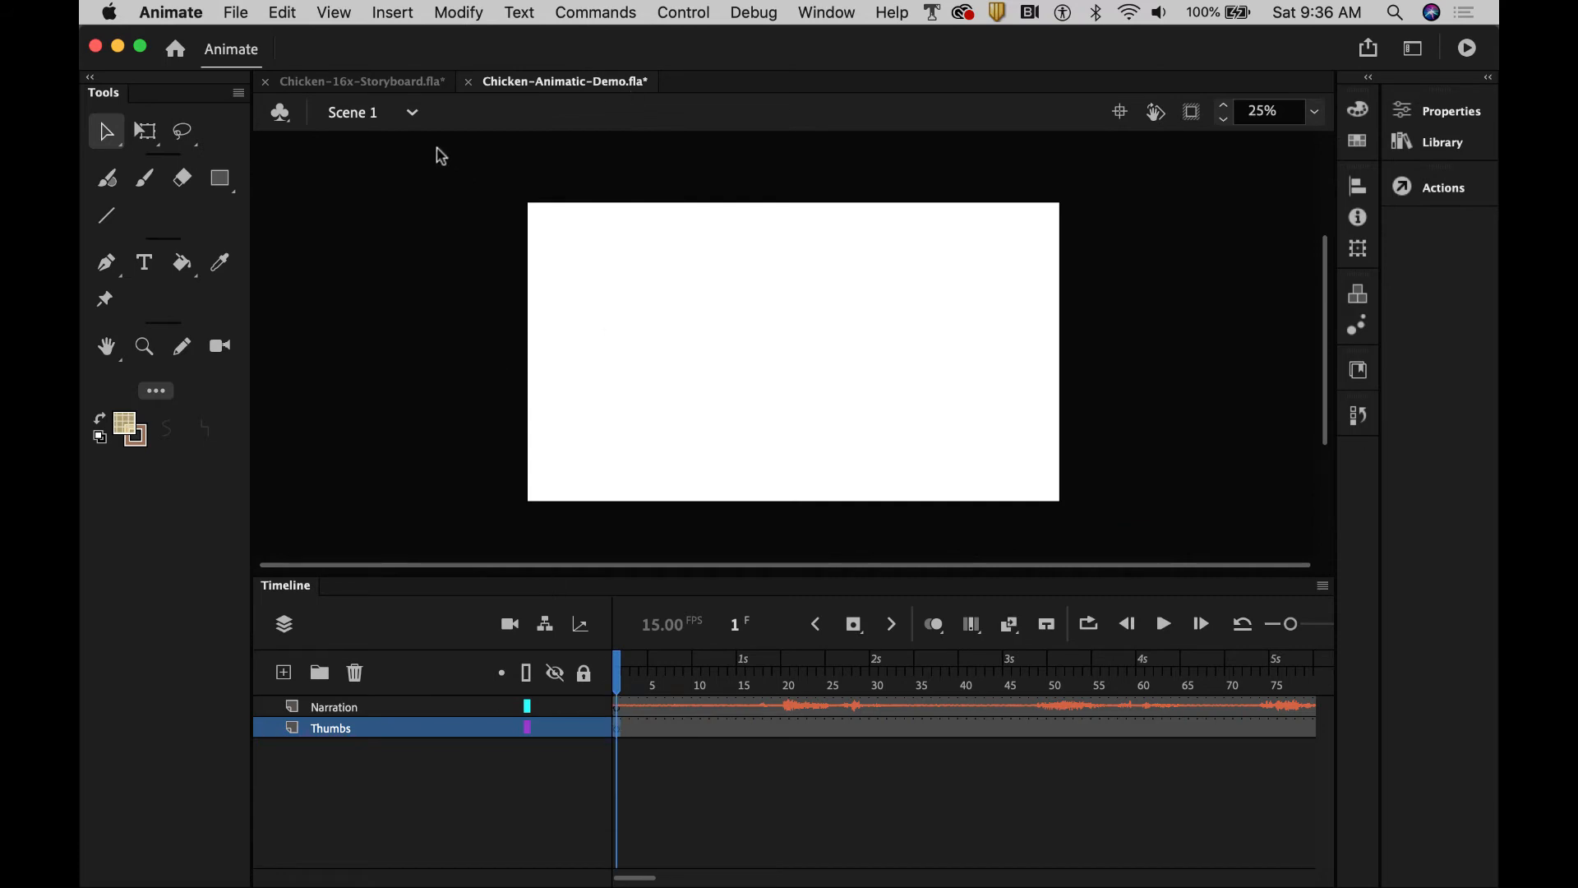
left_click(287, 12)
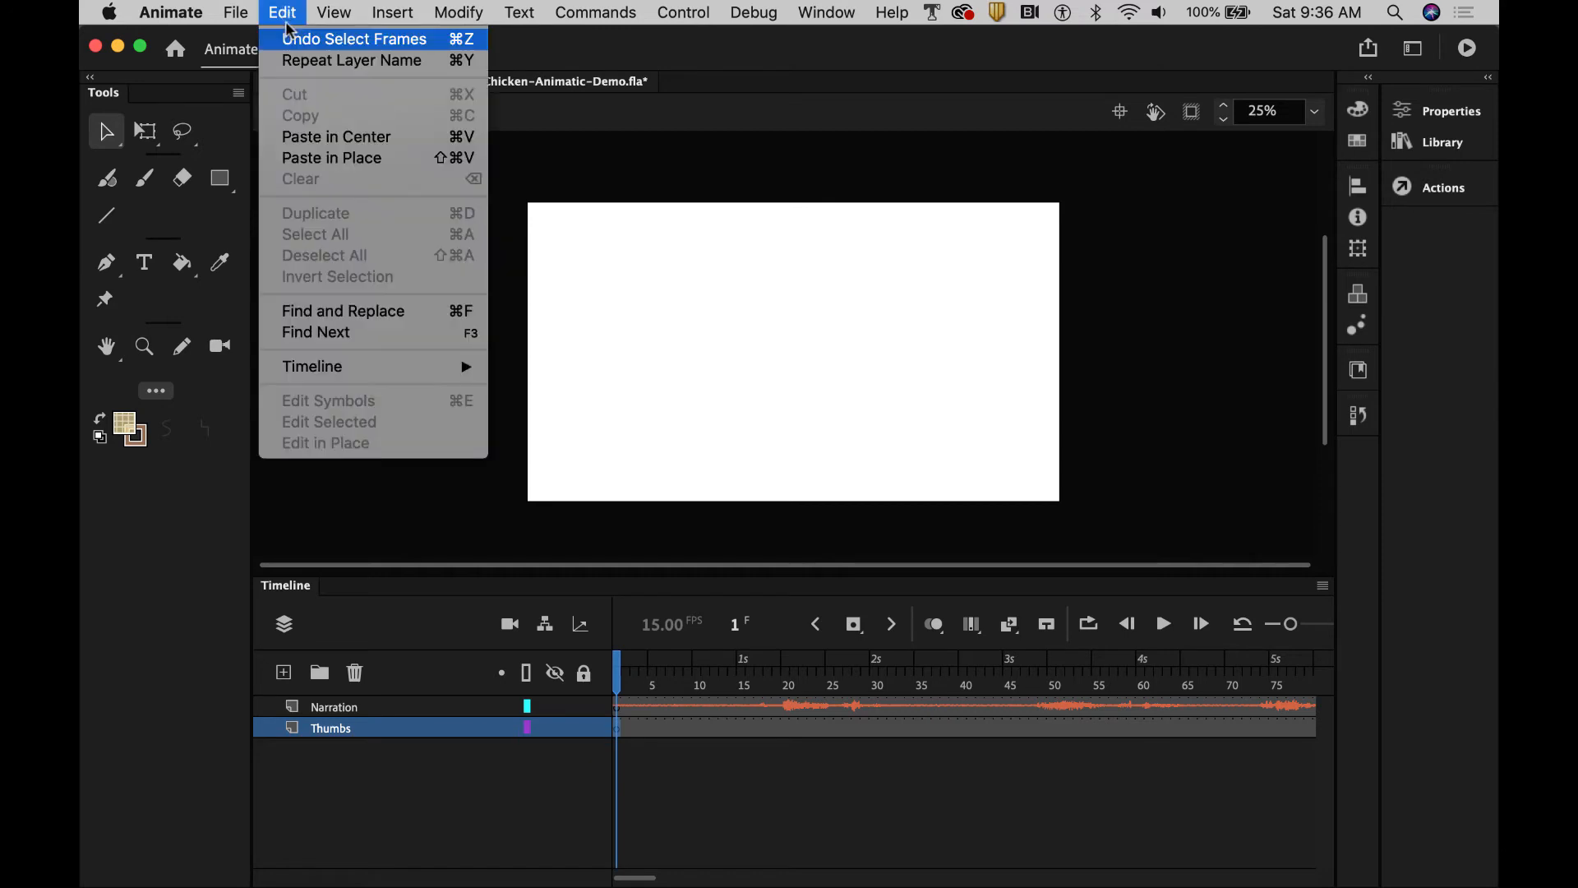
left_click(303, 138)
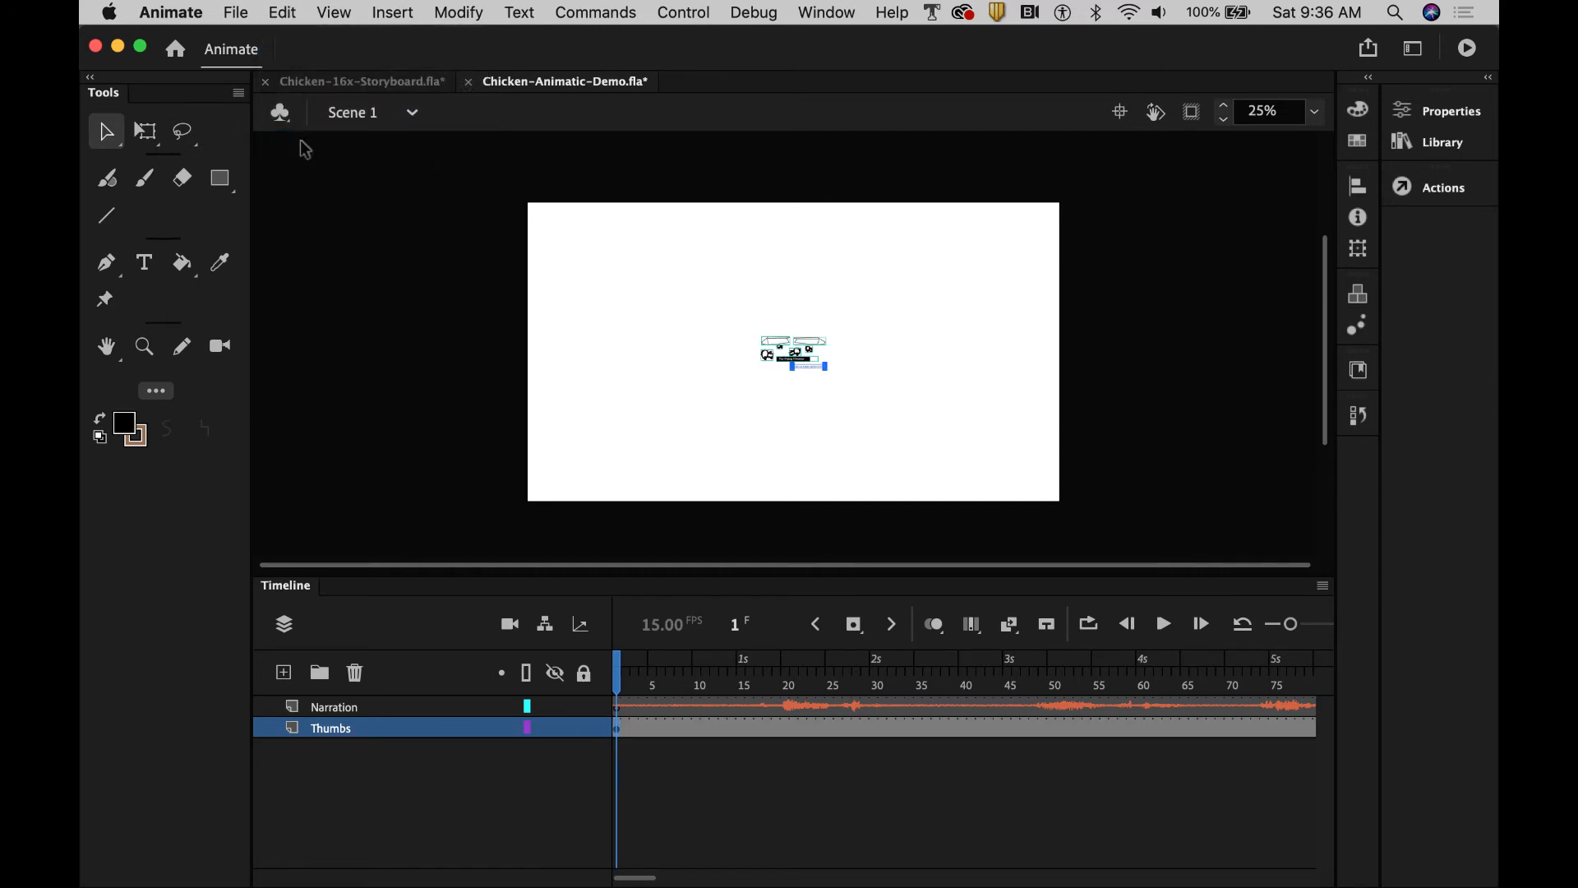
left_click(138, 128)
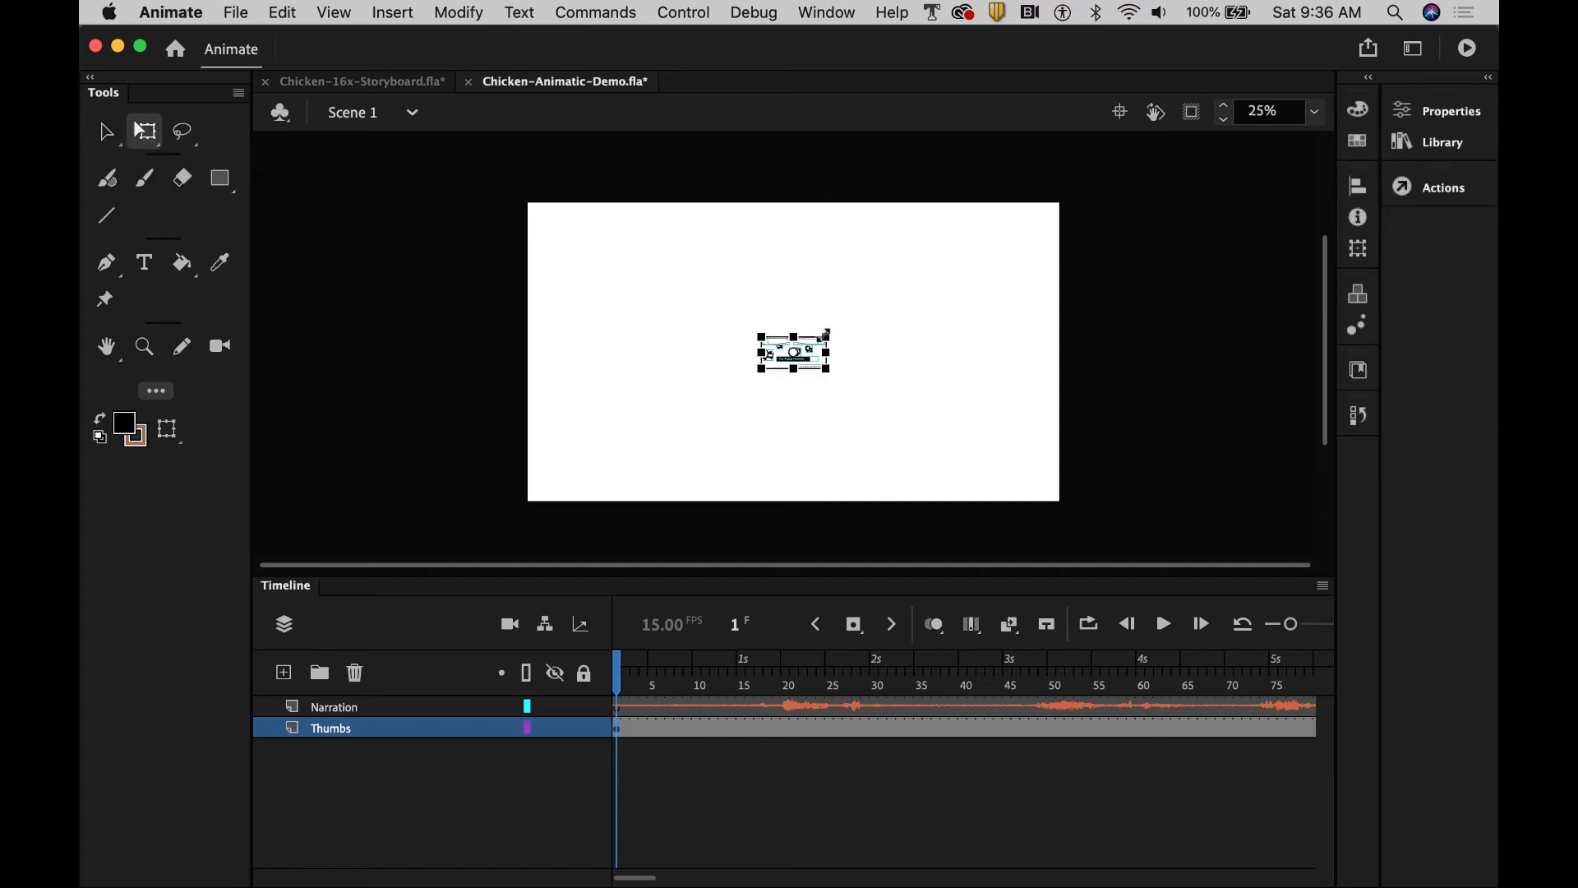
left_click_drag(827, 334, 1053, 185)
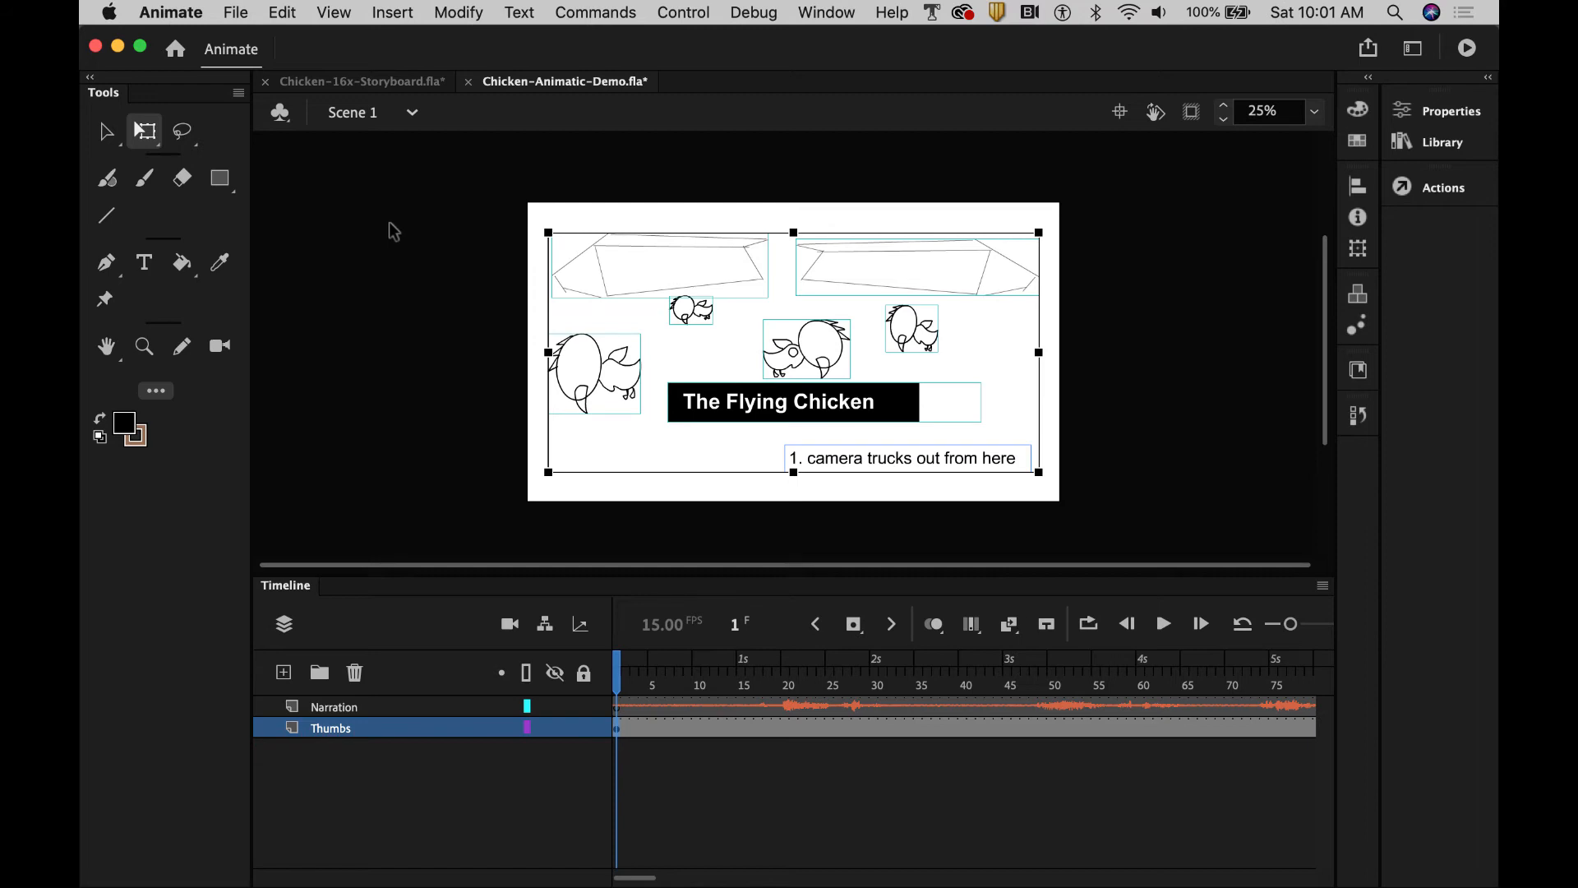
In Chicken-16x-Storyboard.fla, select and copy all the artwork and notes inside the second storyboard panel
left_click(381, 83)
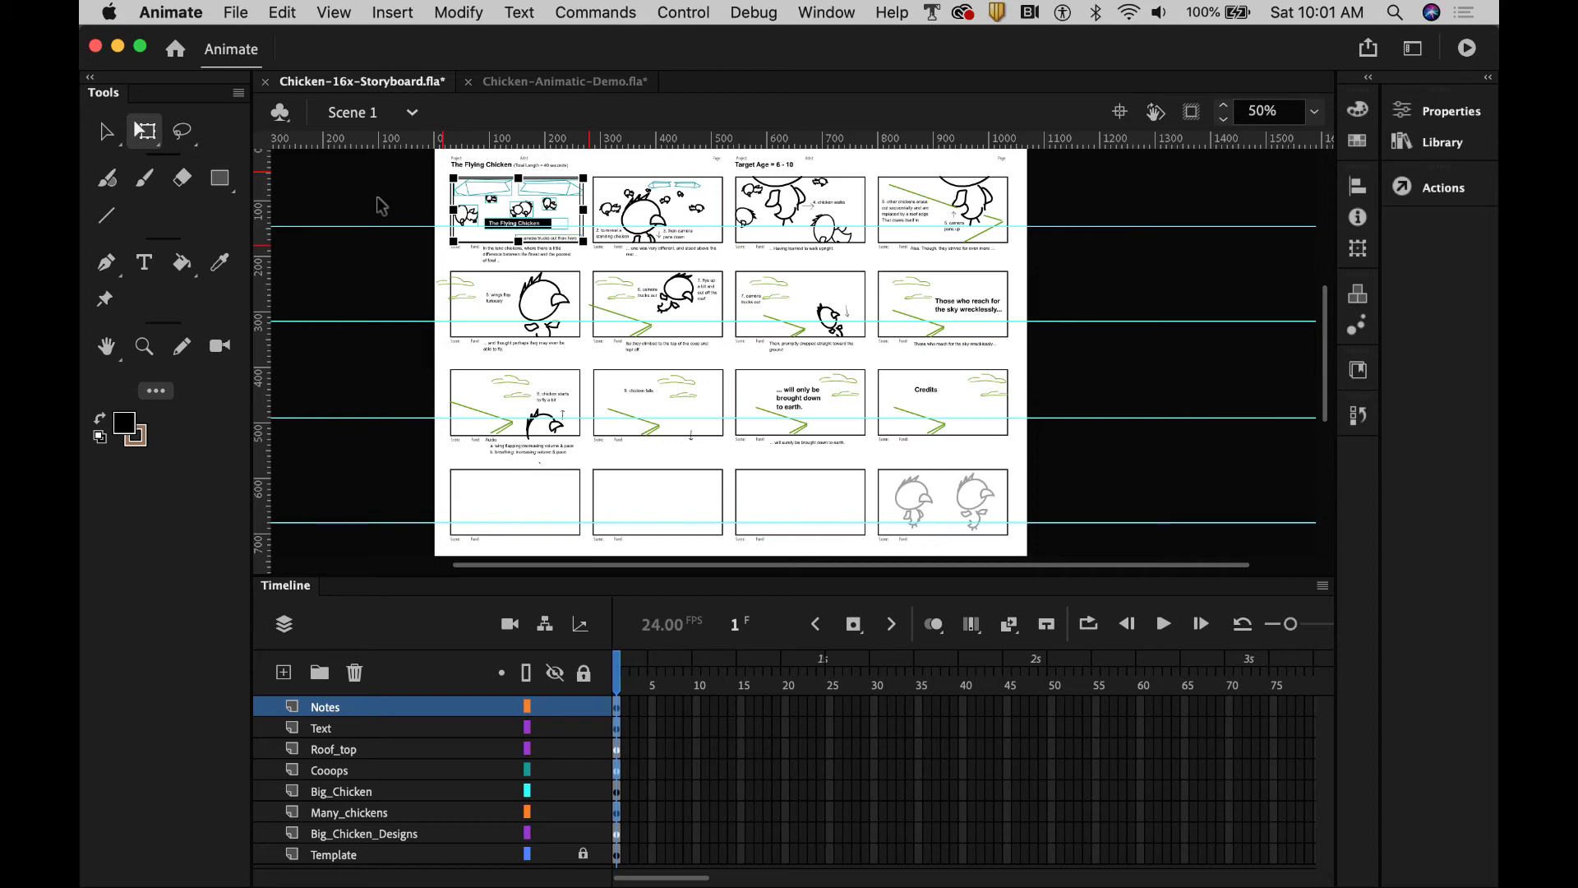
left_click(344, 202)
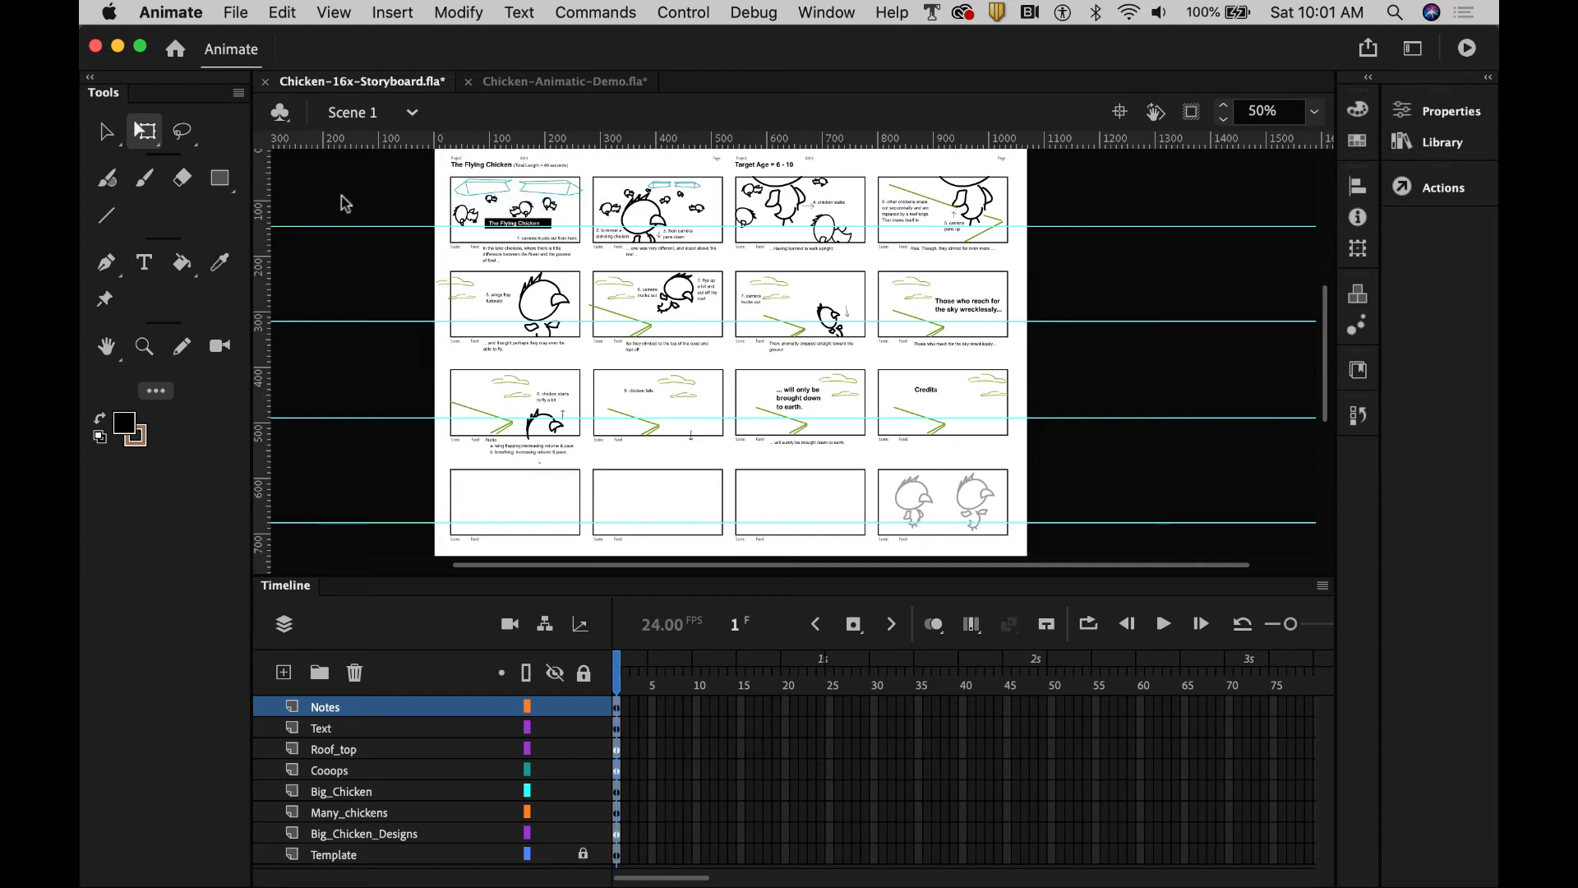
left_click(144, 346)
left_click(641, 214)
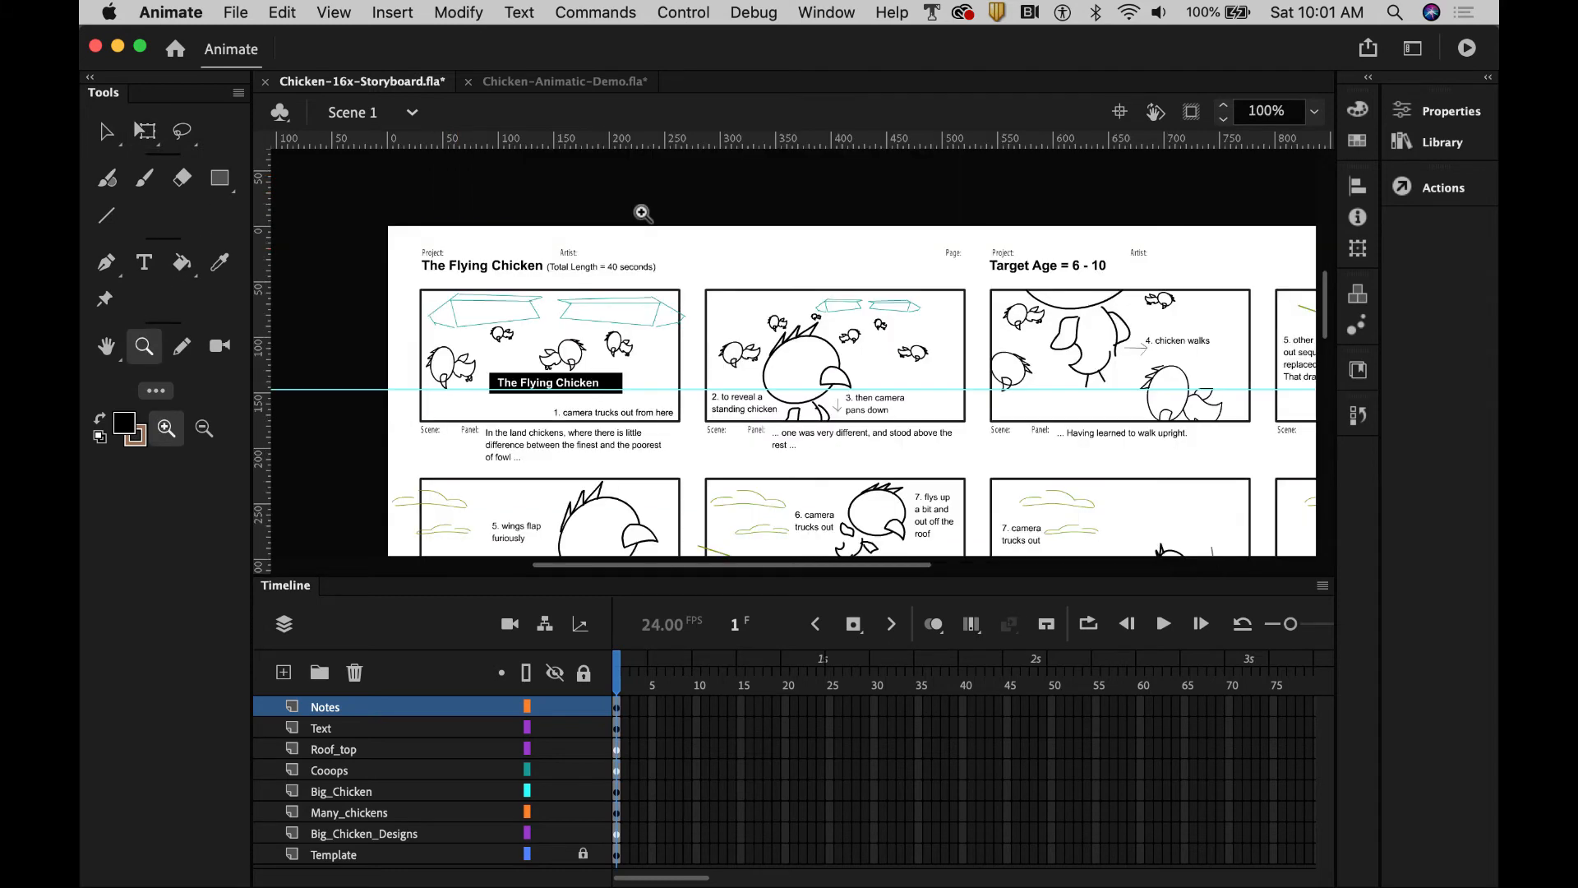
left_click(884, 417)
scroll(884, 417, "up", 3)
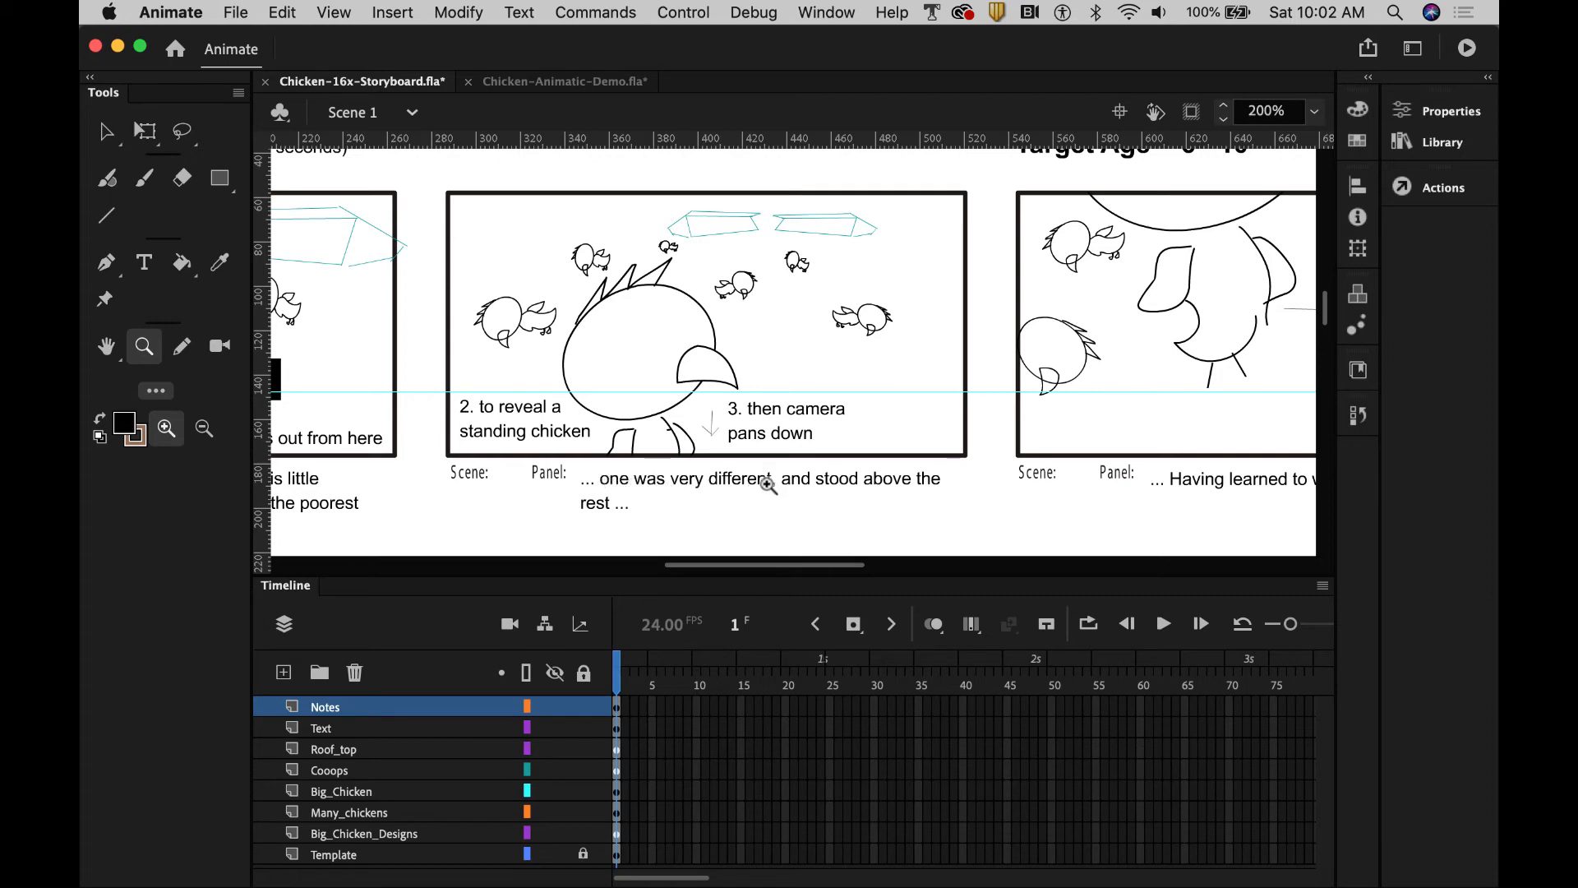
key("v")
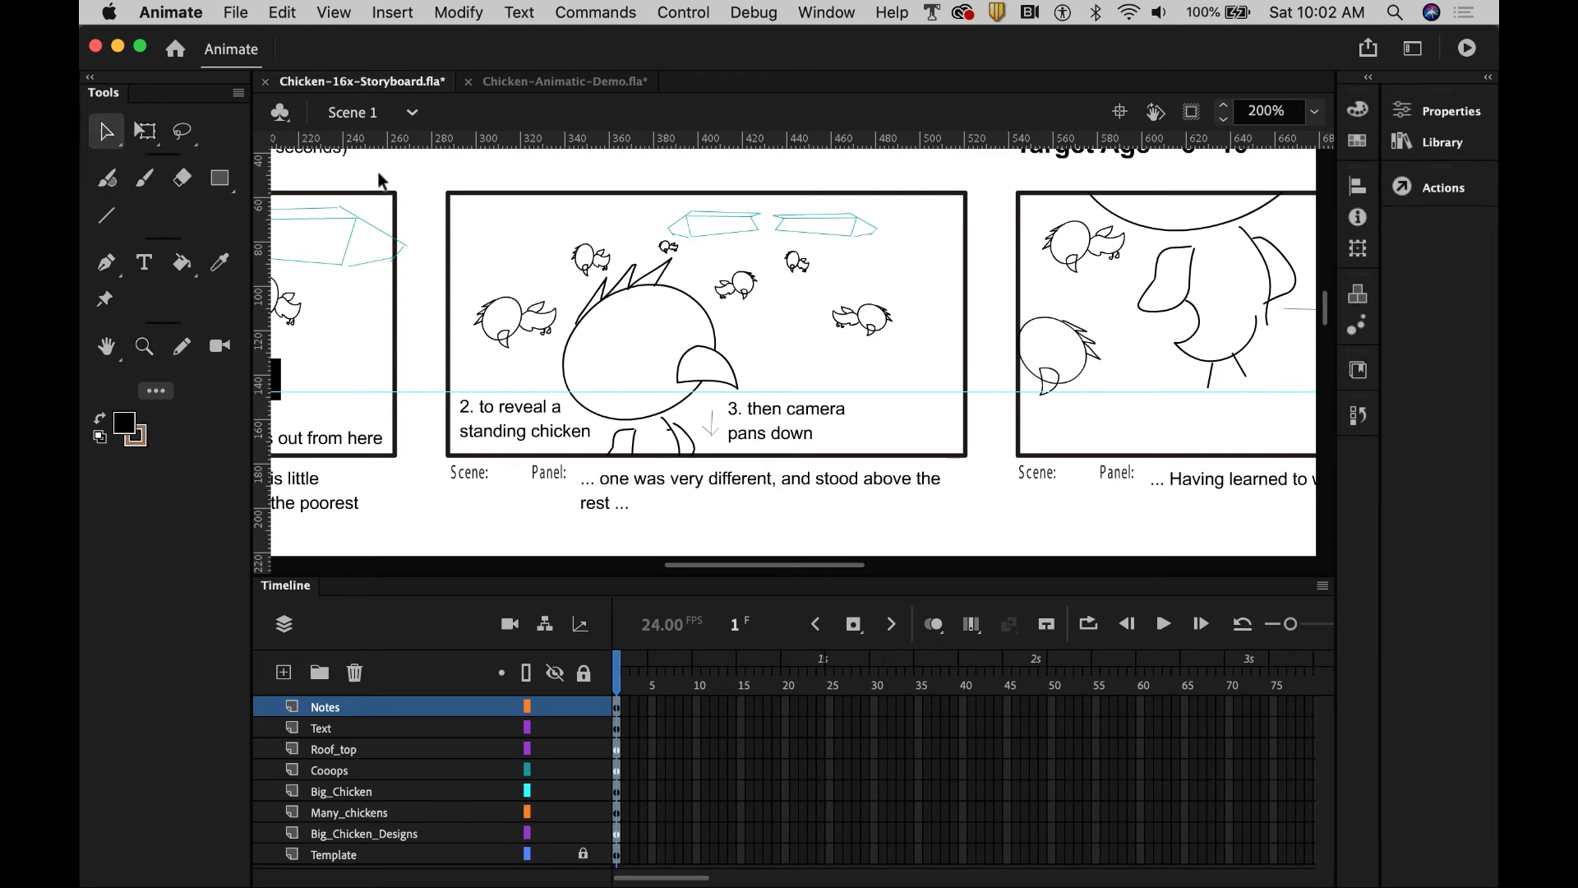
left_click_drag(441, 192, 978, 457)
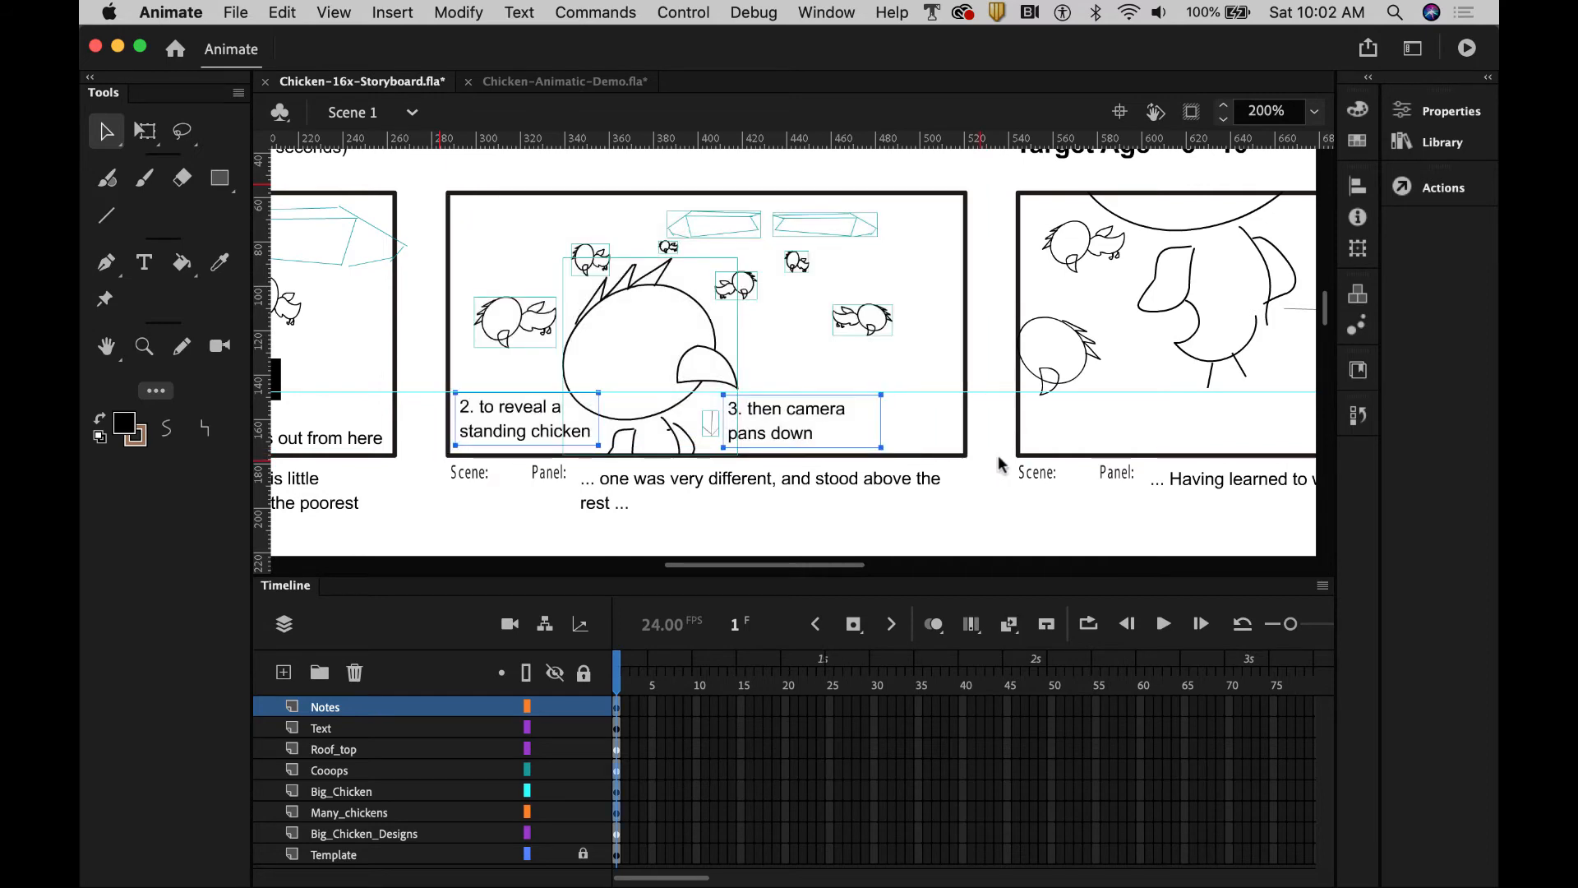
Play the narration in Chicken-Animatic-Demo.fla from frame 1 past the first panel's lines, and pause it
left_click(542, 81)
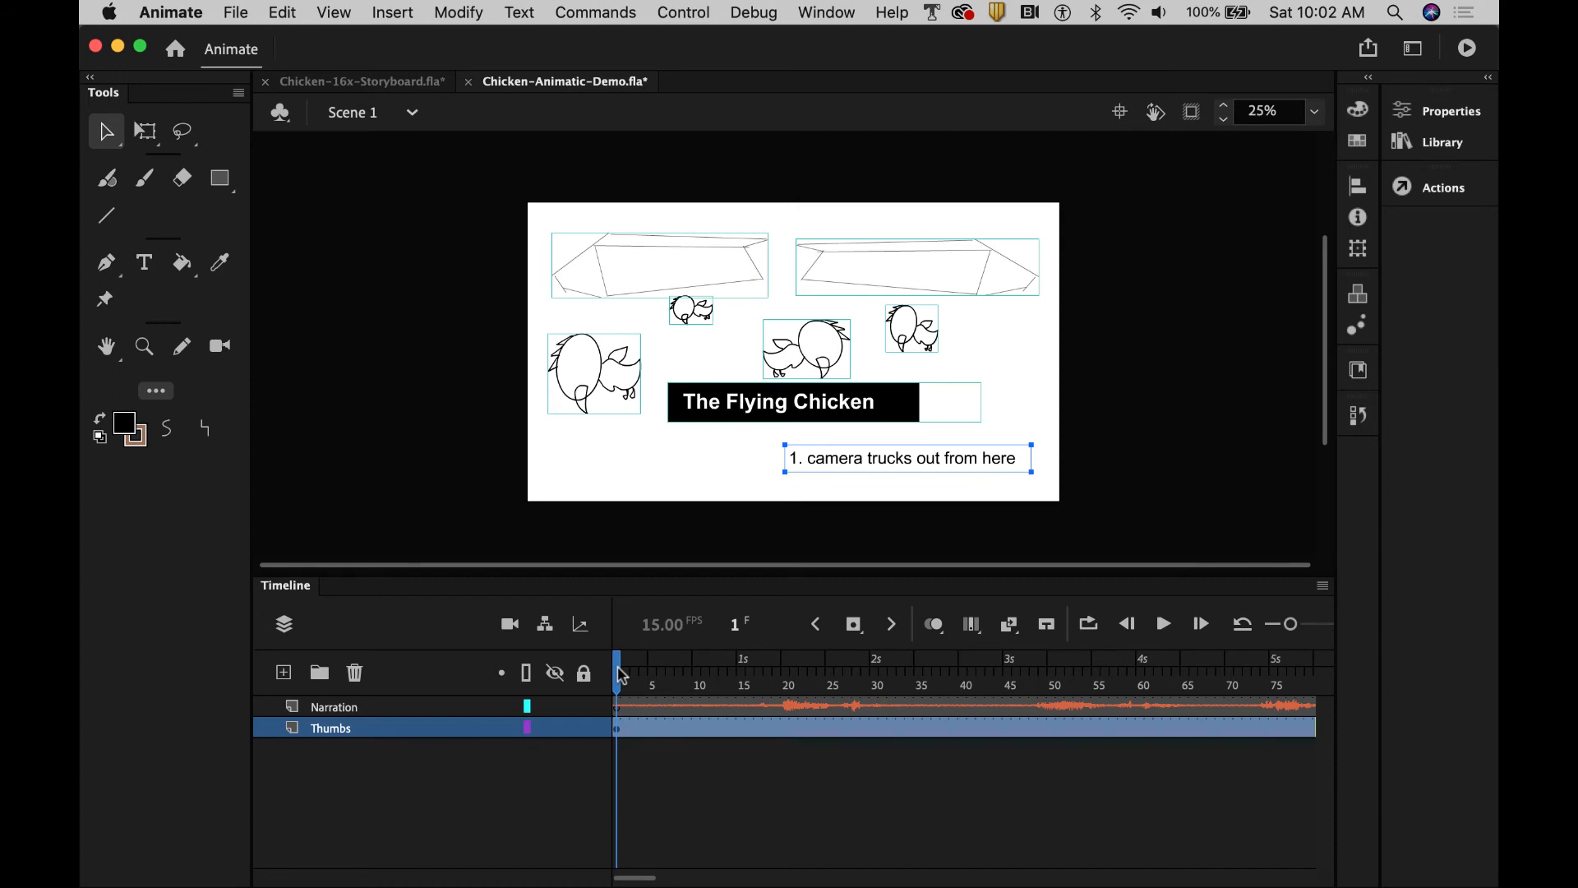
key("Return")
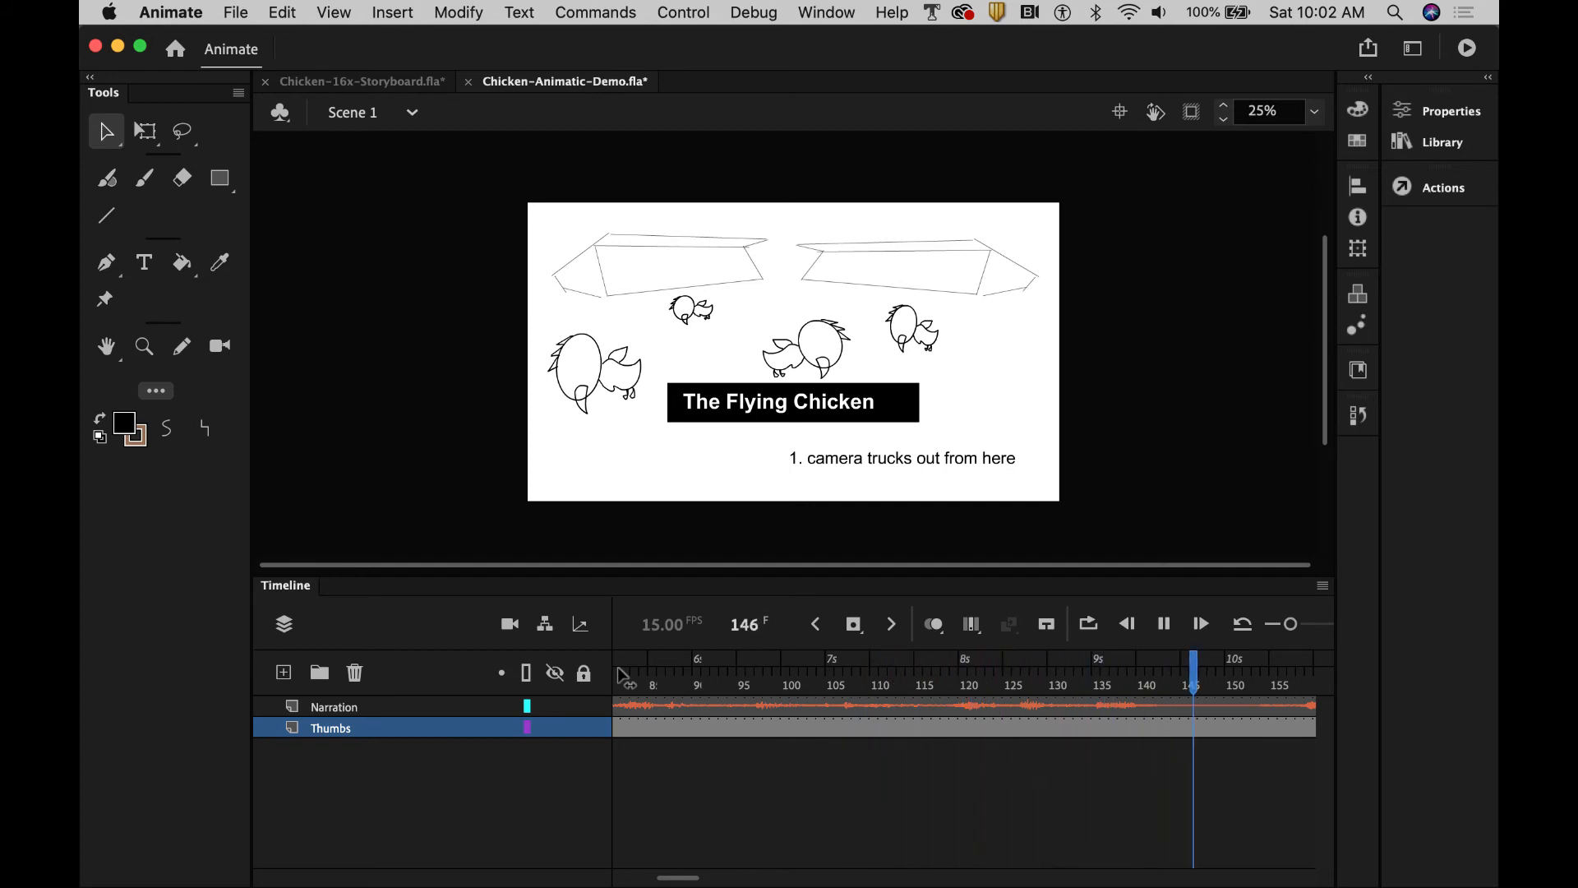
key("Return")
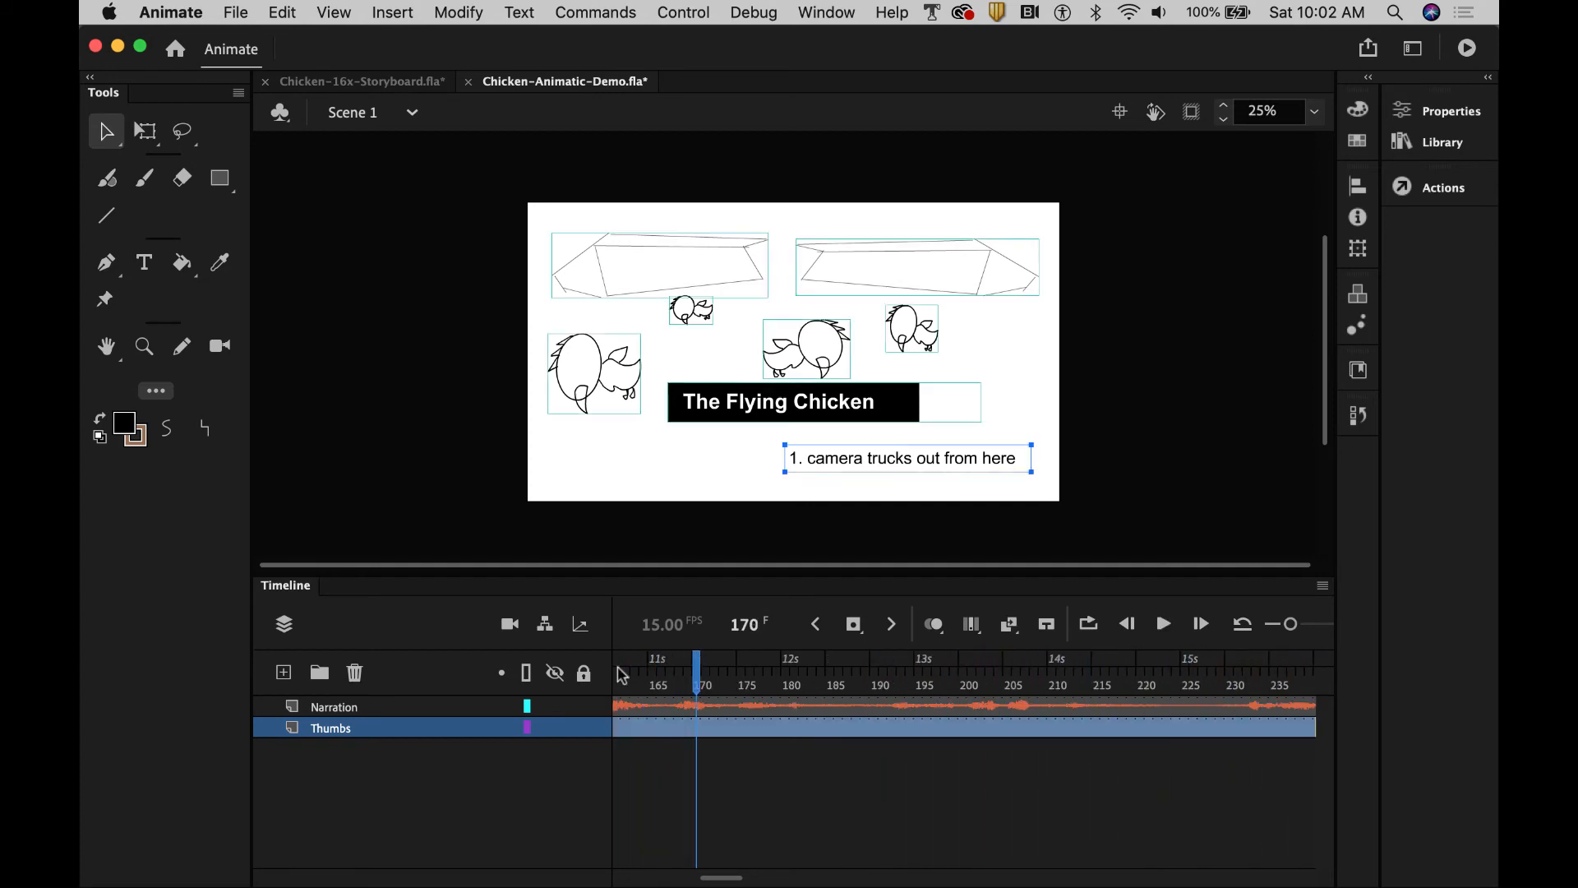
Insert a blank keyframe on the Thumbs layer at frame 149, in the narration pause before the second panel's line
left_click_drag(724, 878, 697, 879)
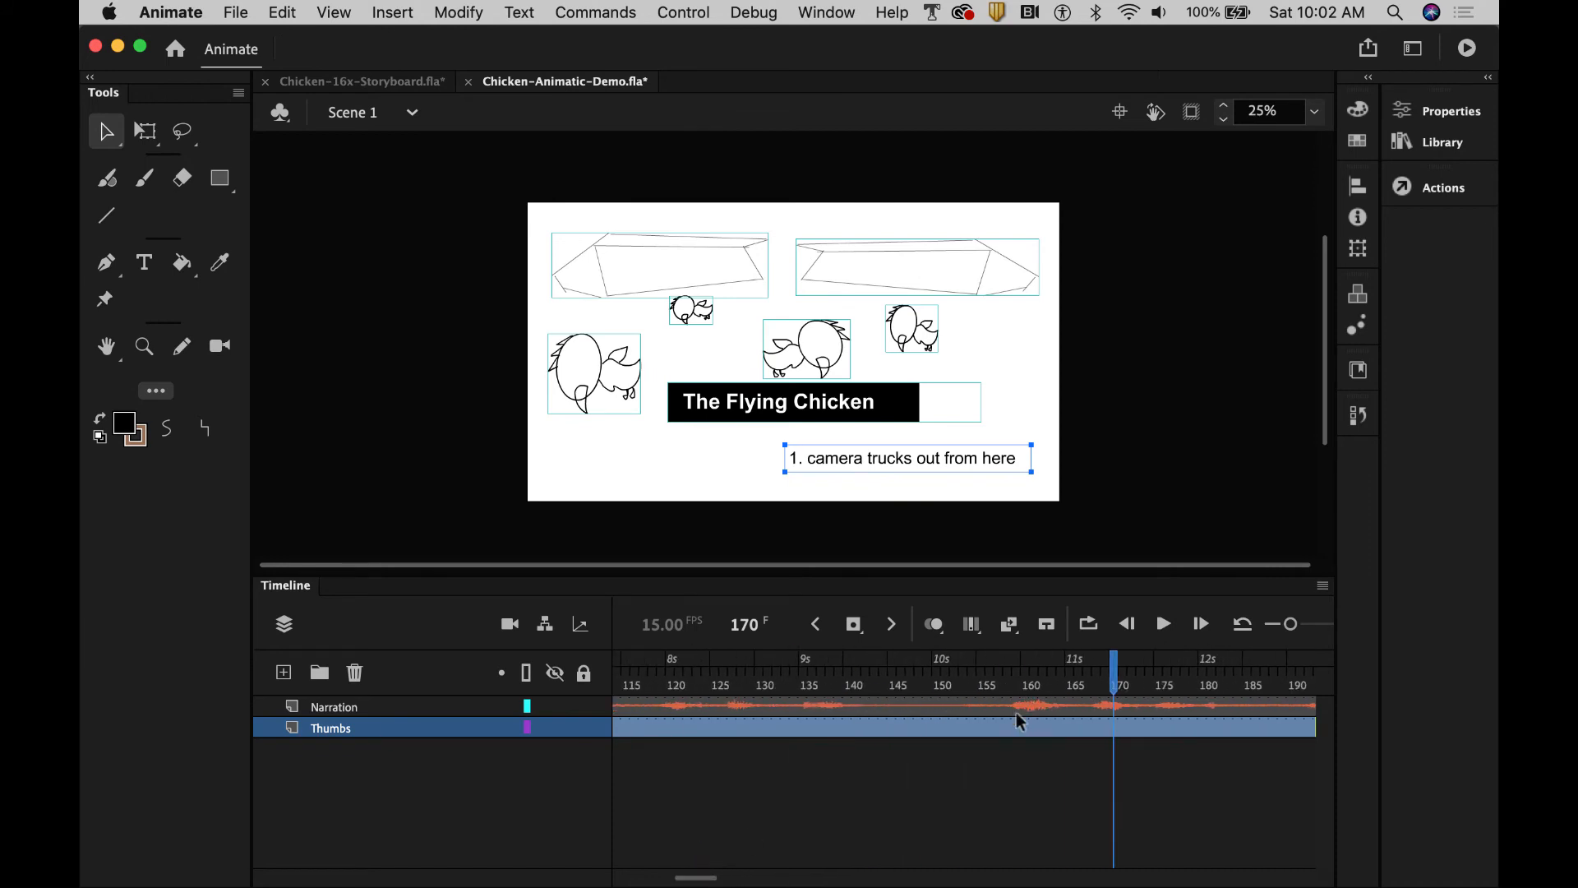
left_click(925, 729)
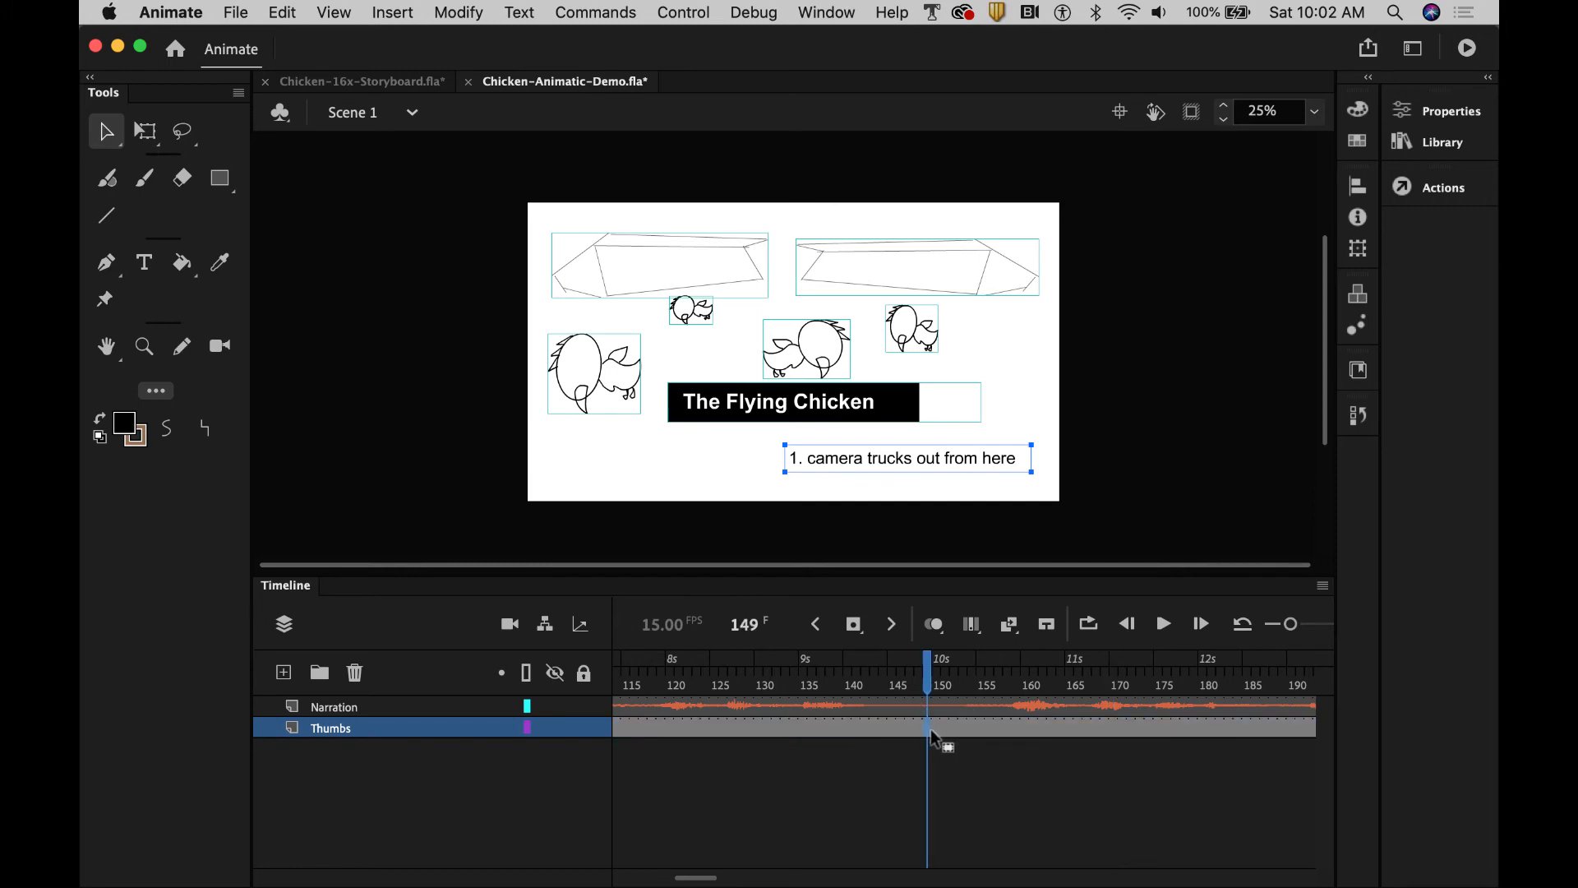
right_click(927, 731)
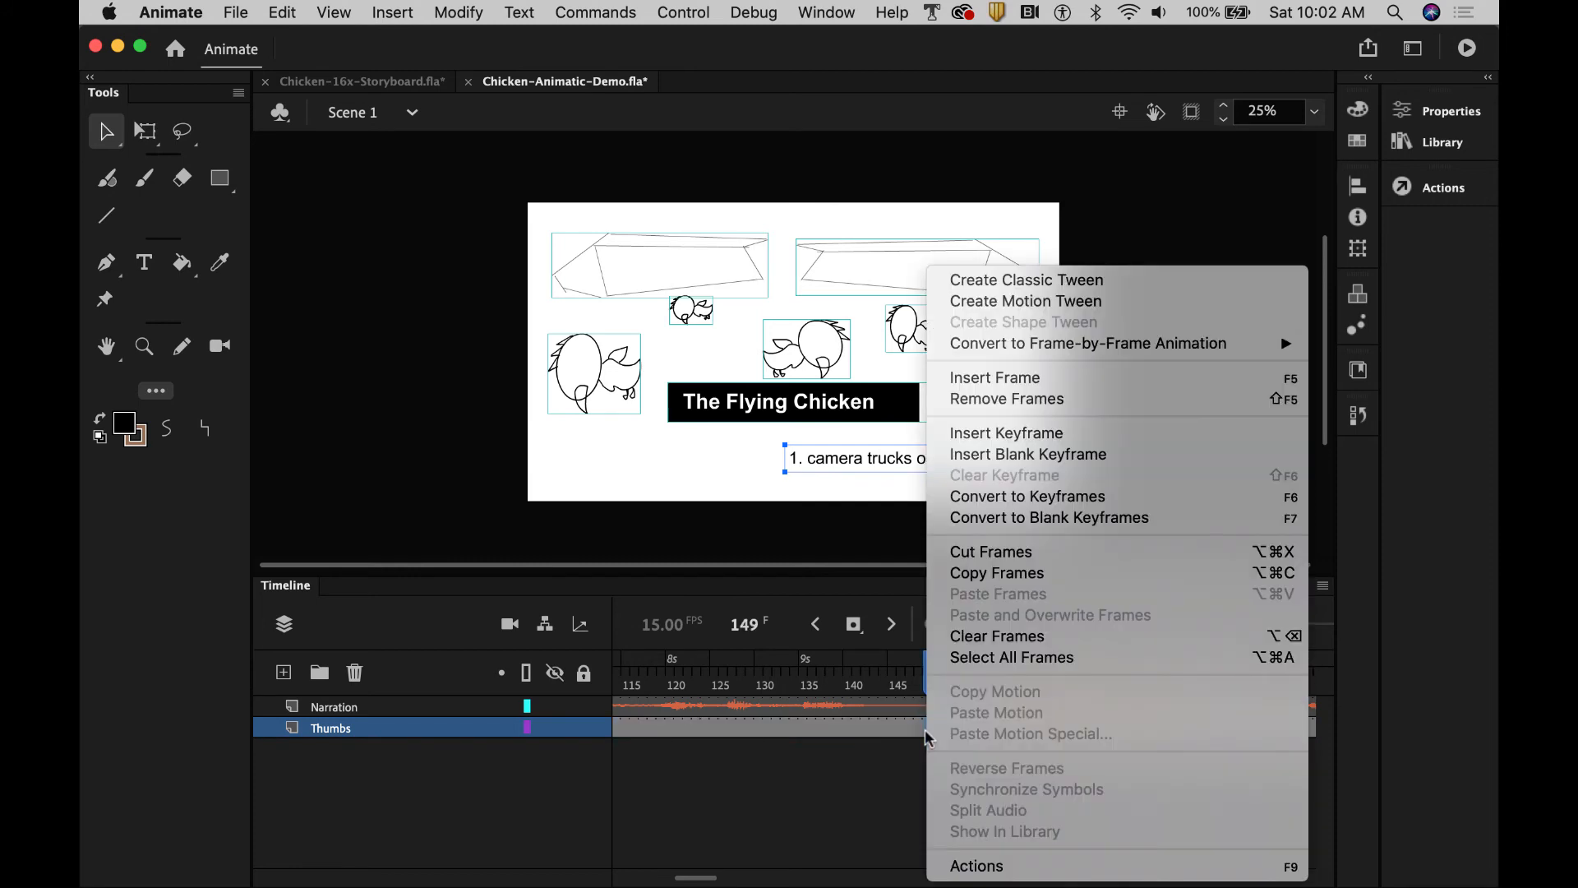
left_click(973, 454)
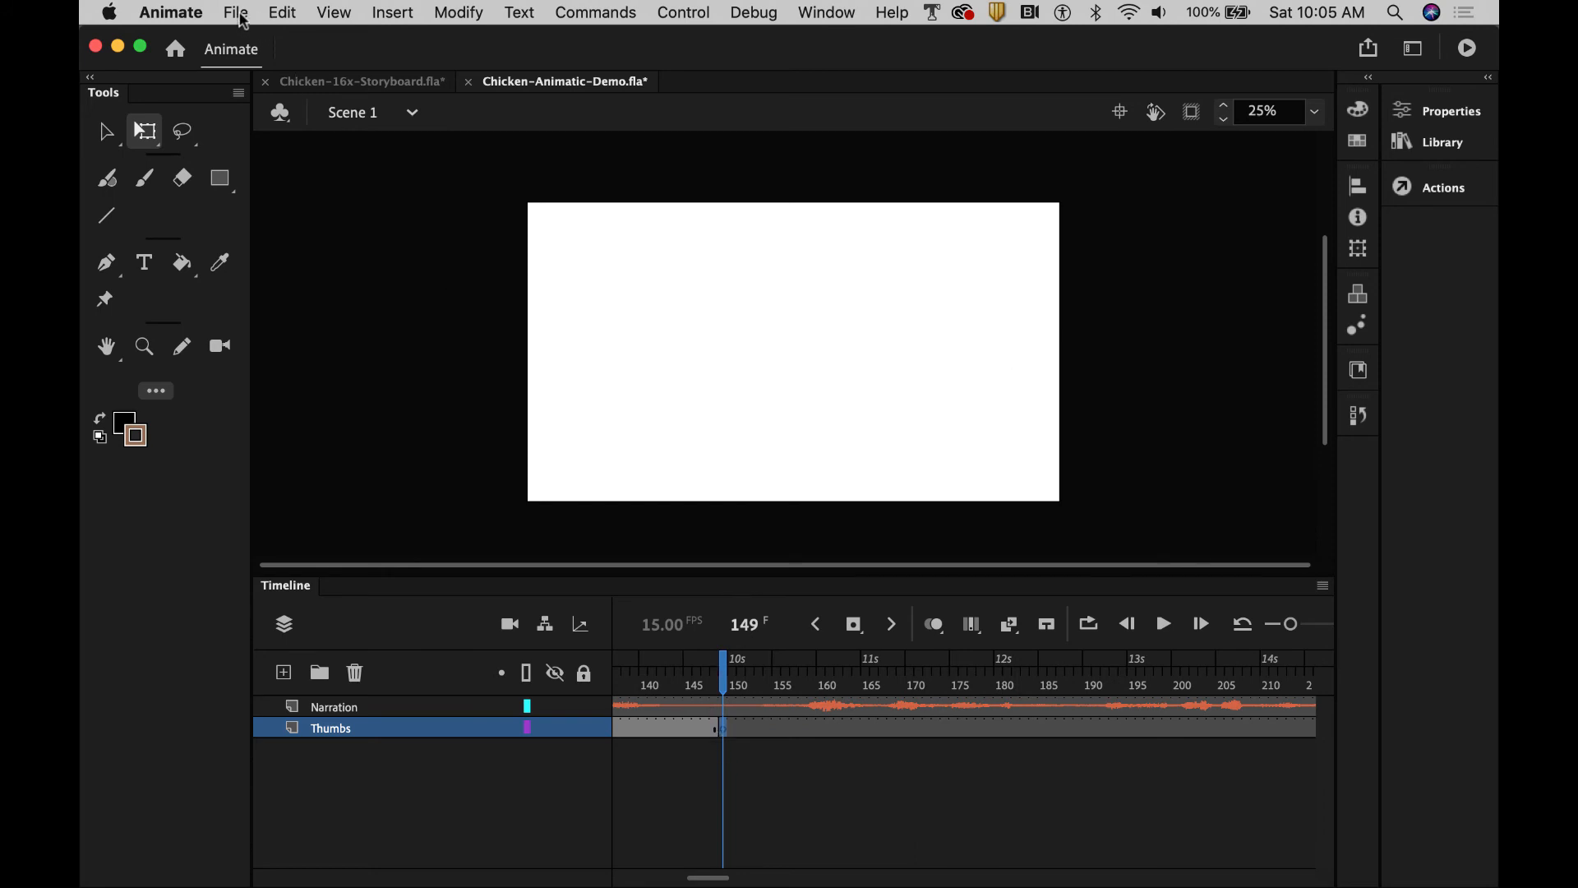
Paste the second panel's artwork centred at frame 149 of the Thumbs layer and scale it up to nearly fill the stage
left_click(283, 13)
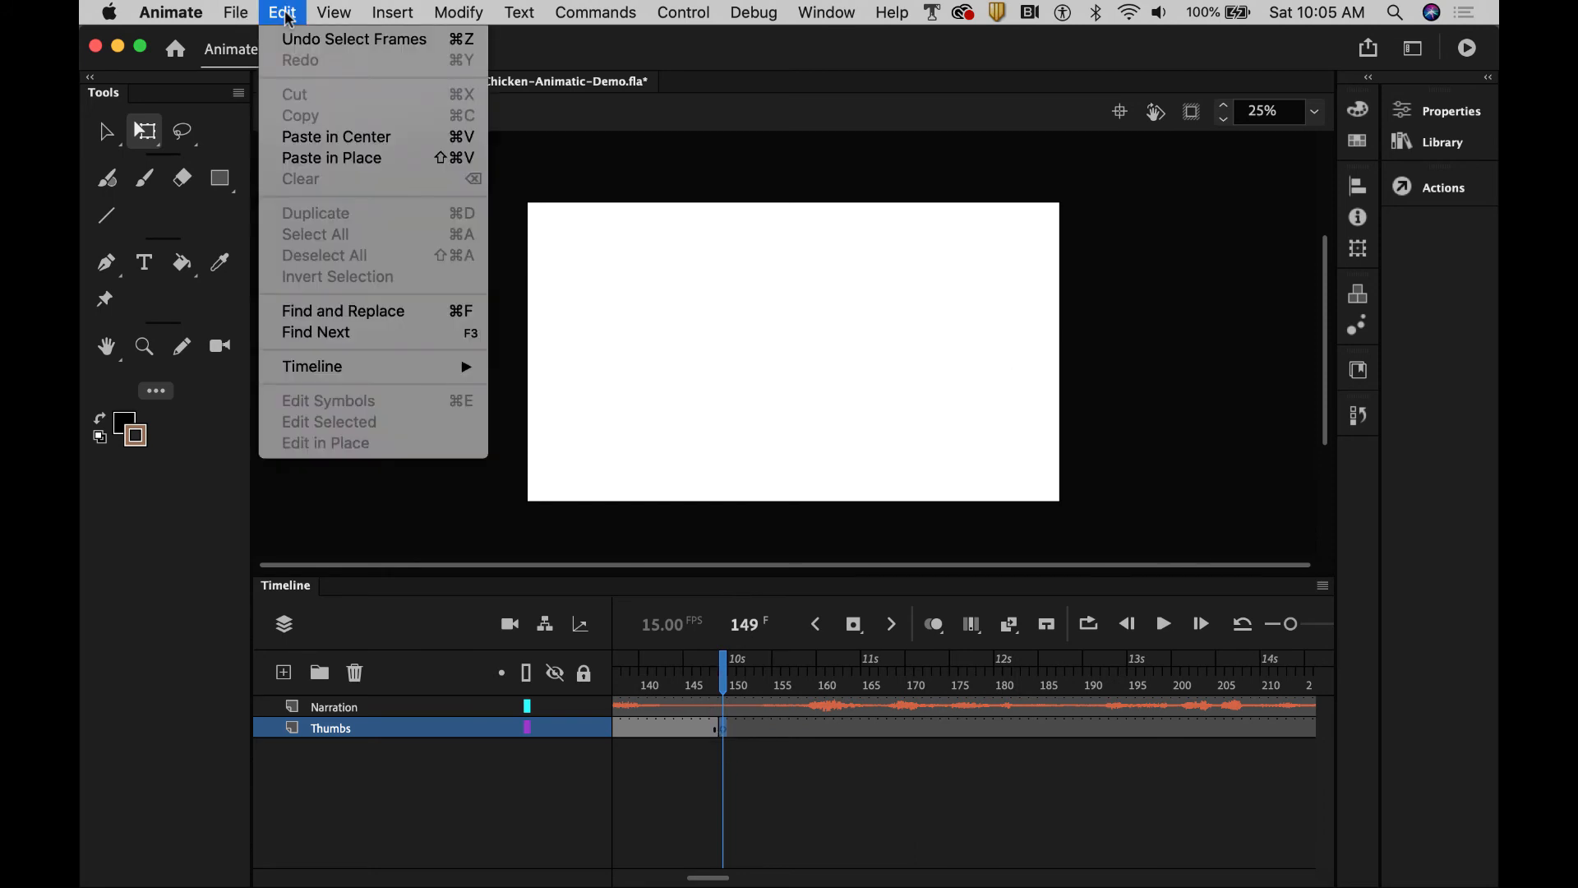
left_click(296, 137)
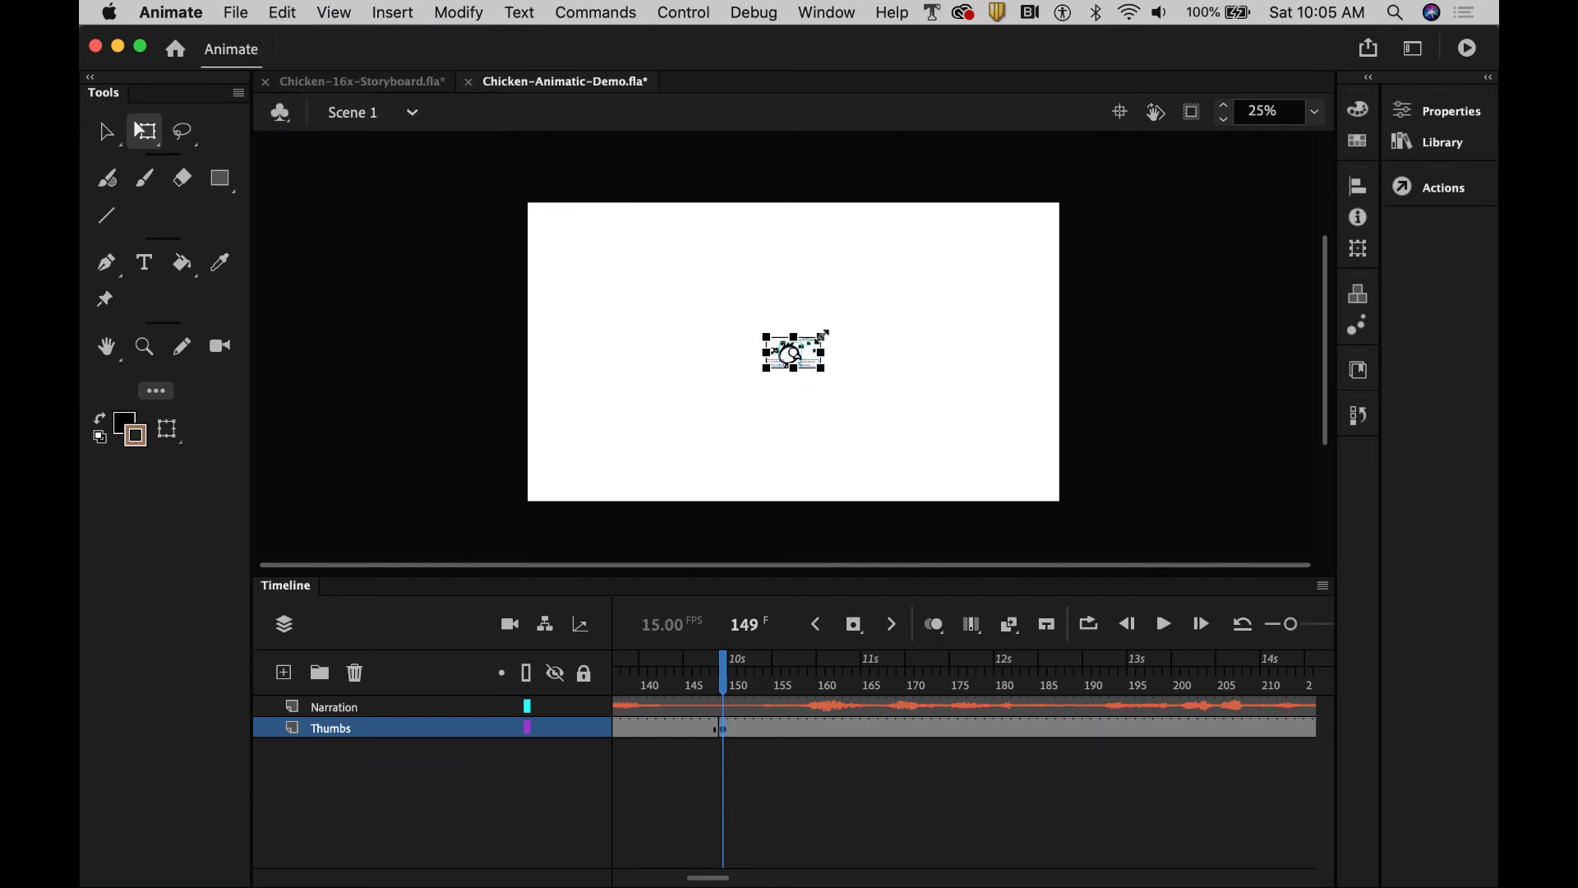
left_click_drag(821, 335, 1030, 182)
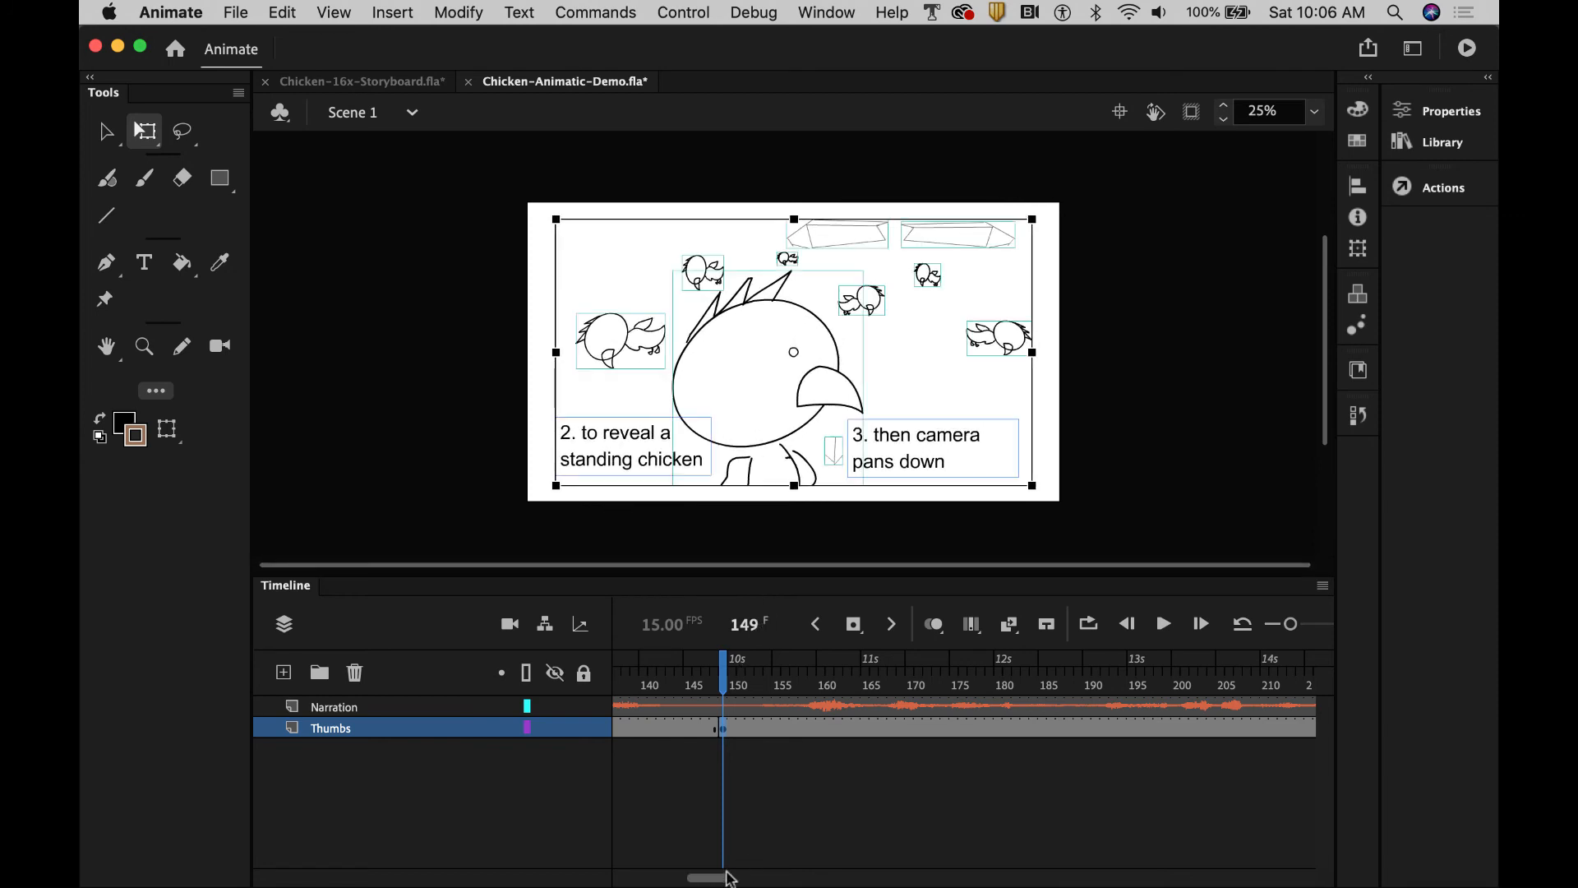
Play the completed animatic in Chicken-Animatic.fla from frame 1
left_click_drag(712, 881, 707, 880)
left_click(638, 691)
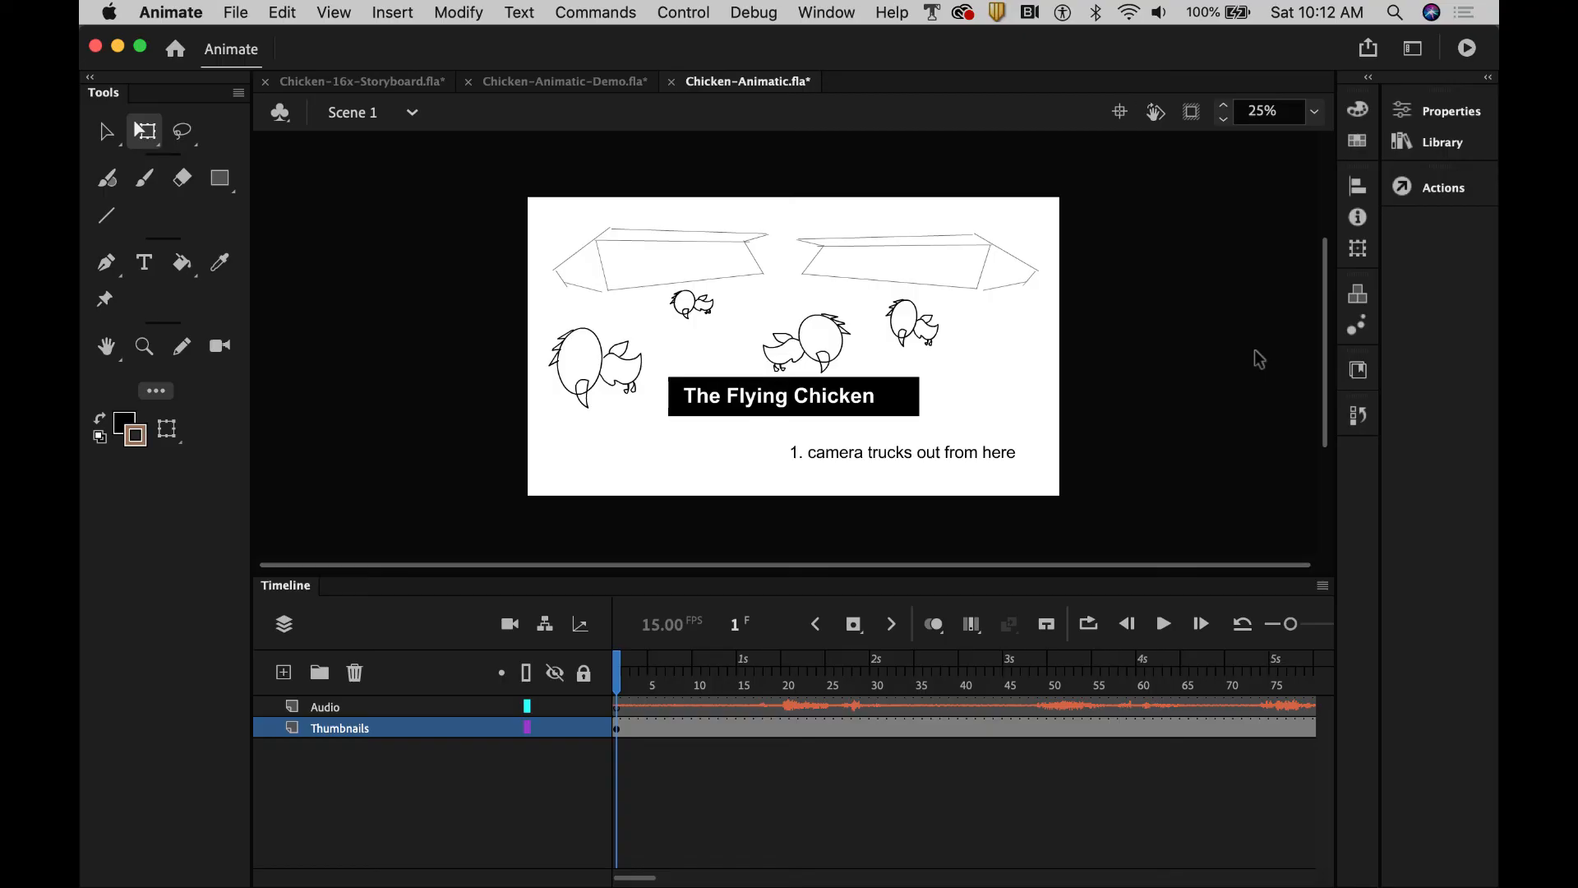
key("Return")
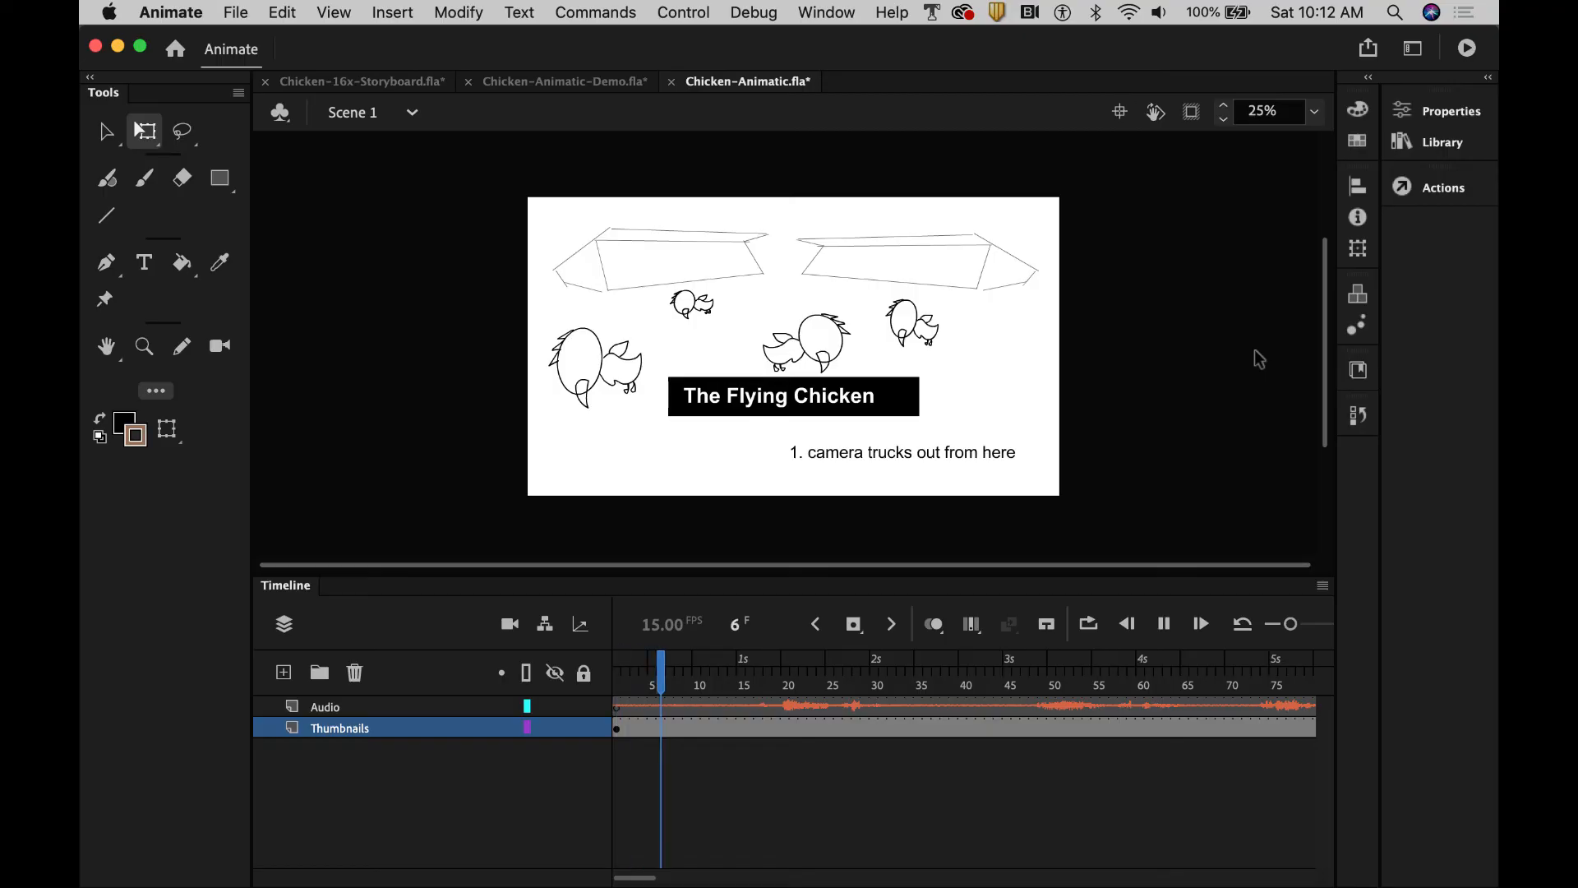